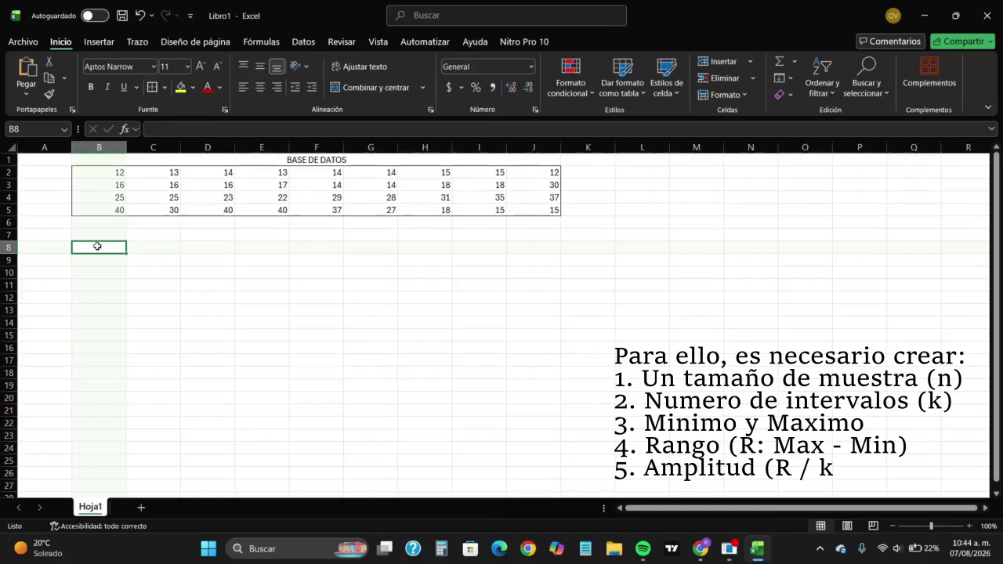
Step: Enter the labels n, k and max in cells B8 to B10, below the data table
text(n)
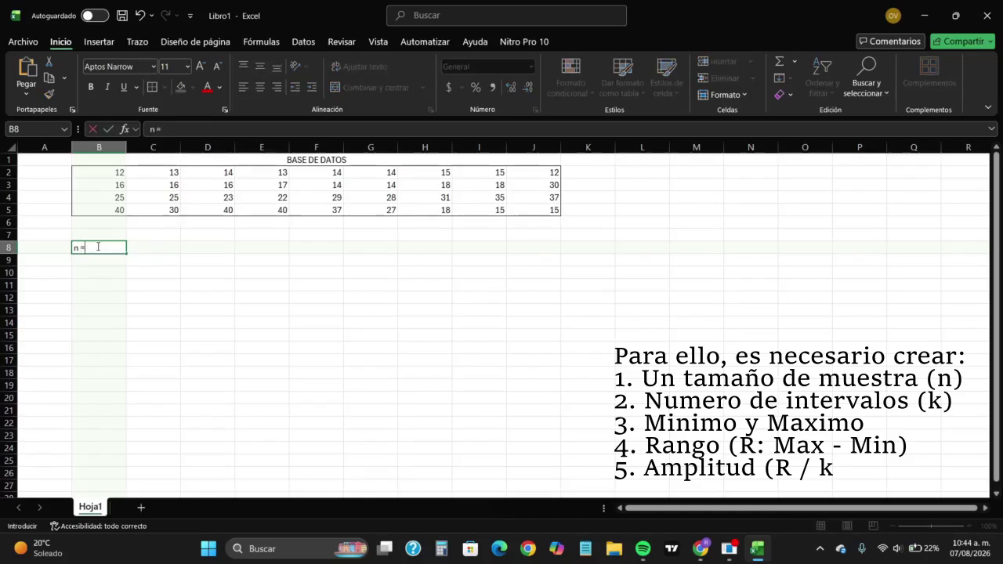
key(Tab)
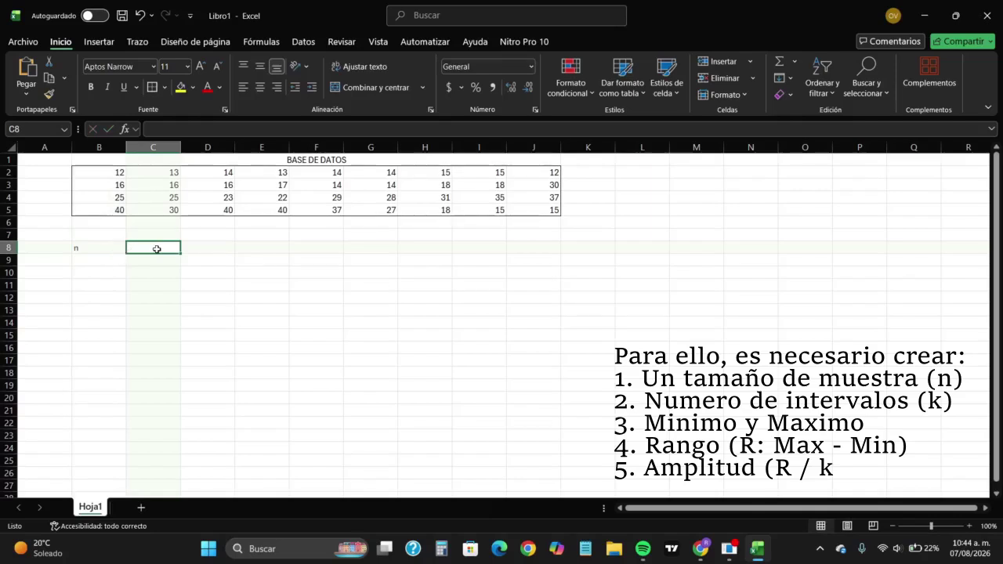
click(103, 262)
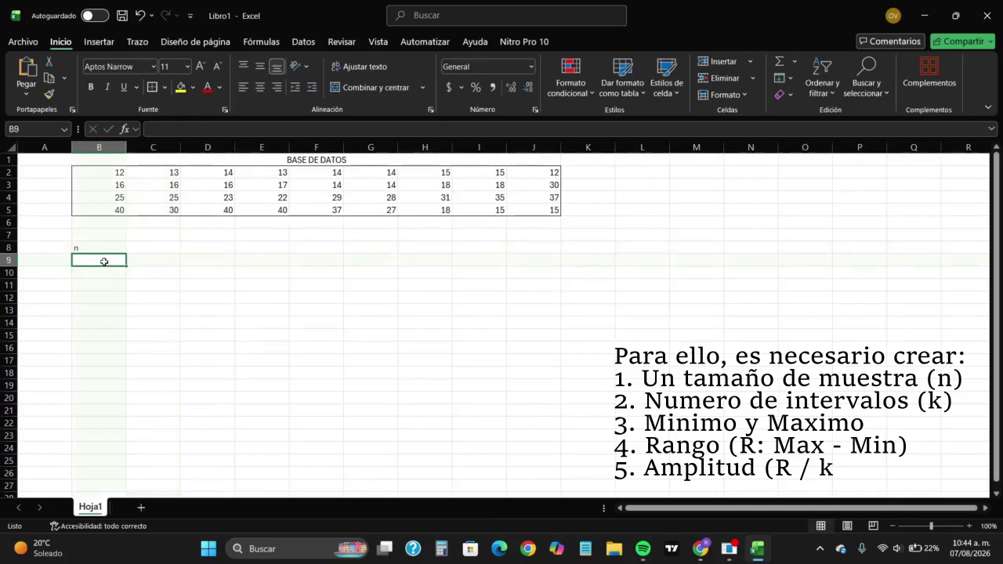
text(k)
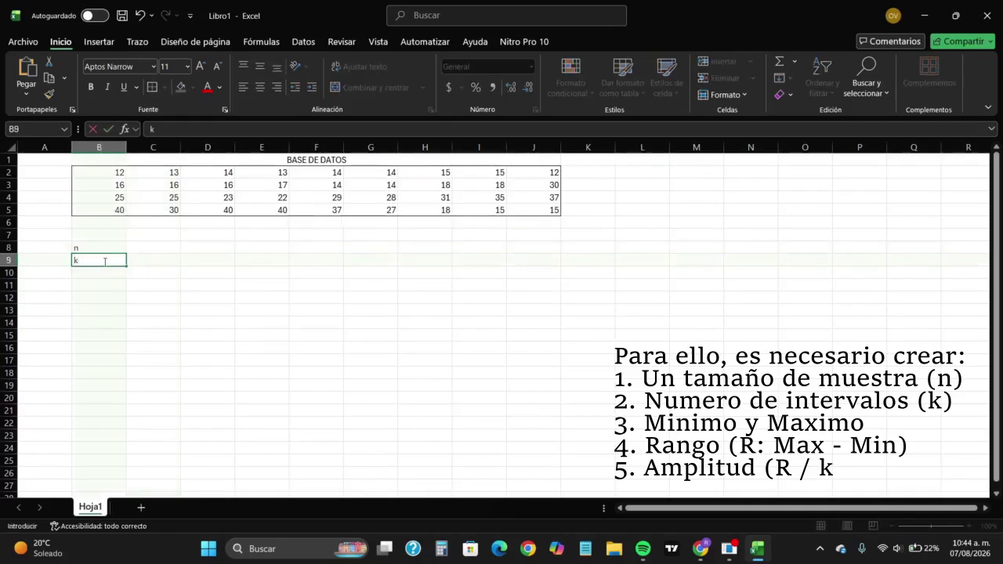
key(Return)
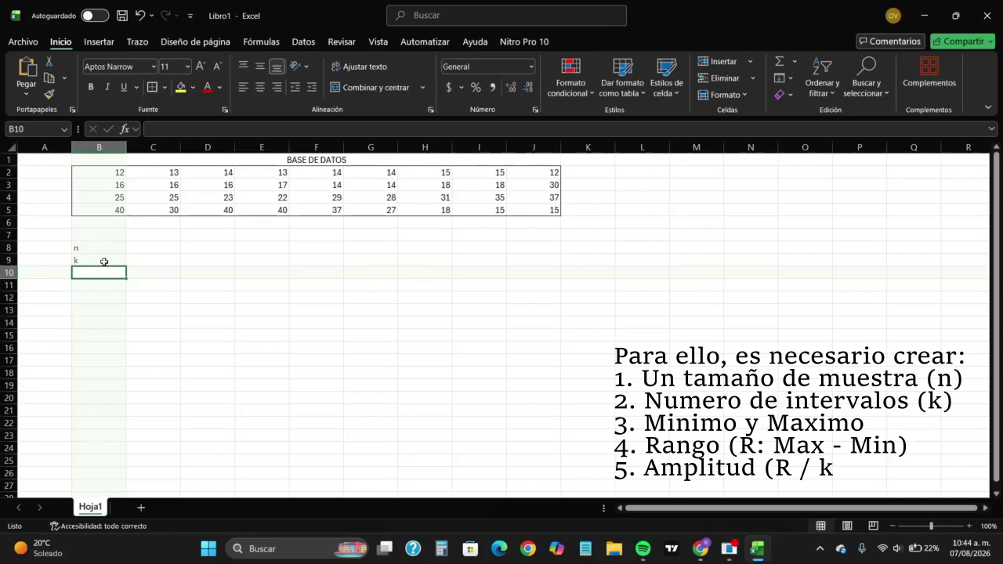
text(max)
key(Tab)
text(min)
key(Return)
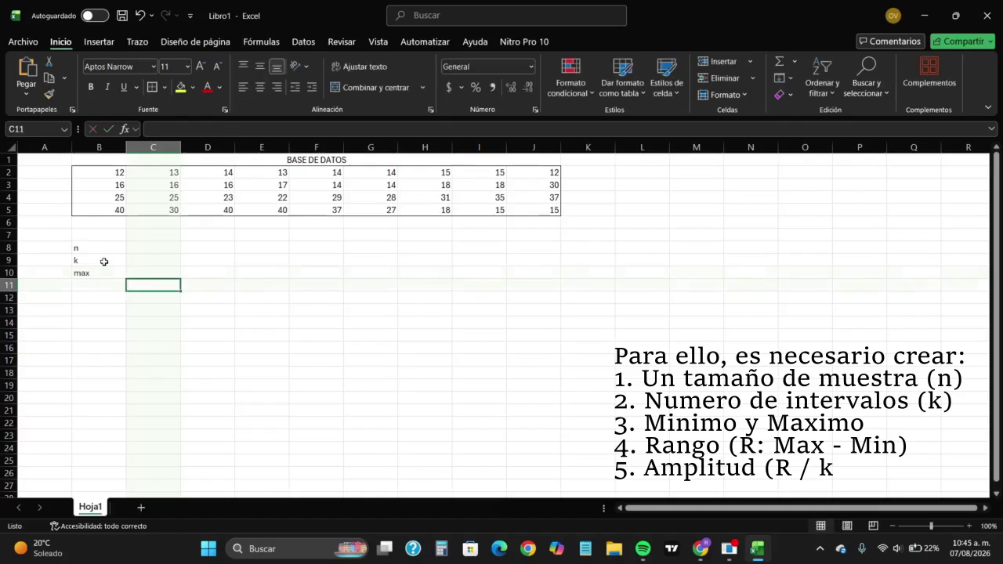
Step: Enter the labels min, rango and amplitud in cells B11 to B13
key(Left)
text(min)
key(Return)
text(rango)
key(Return)
text(amplitud)
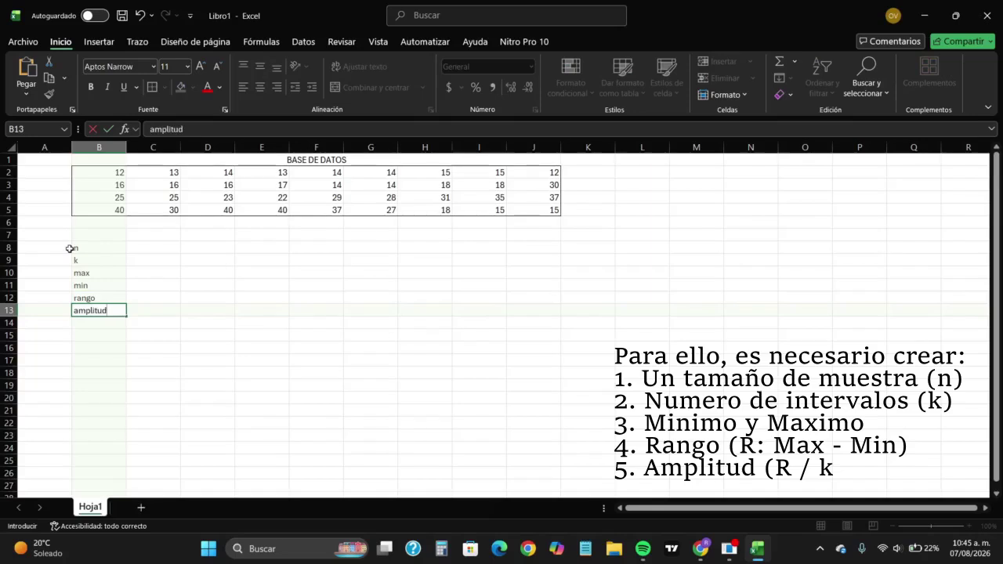
key(Return)
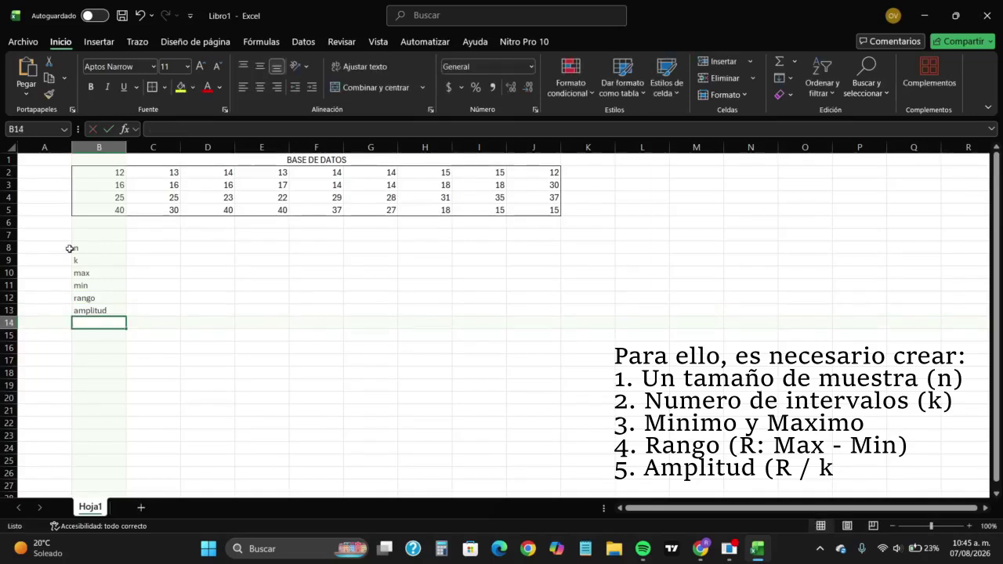
Step: Apply all borders to B8:C13 and make the labels in B8:B13 bold
drag(89, 252, 175, 310)
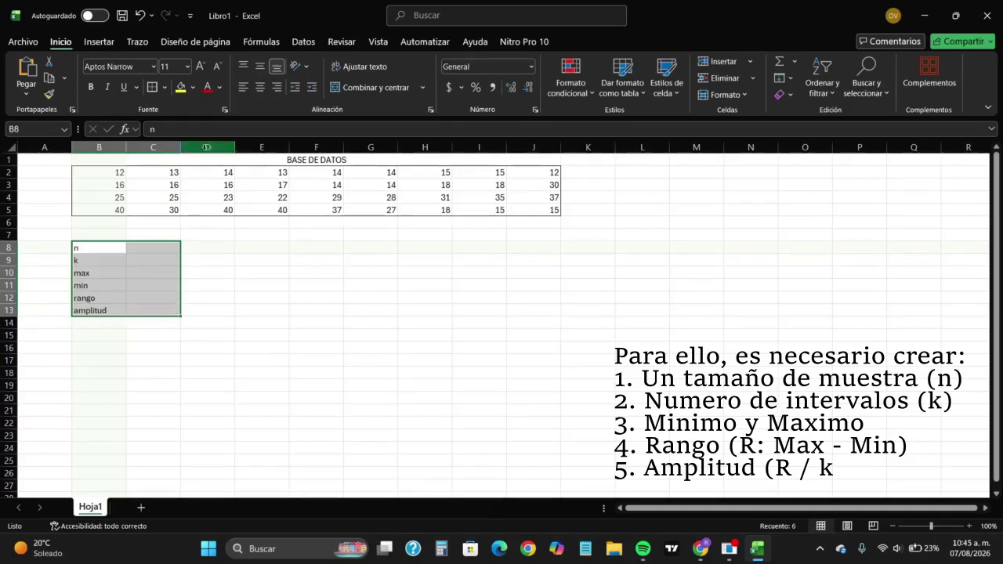
click(164, 87)
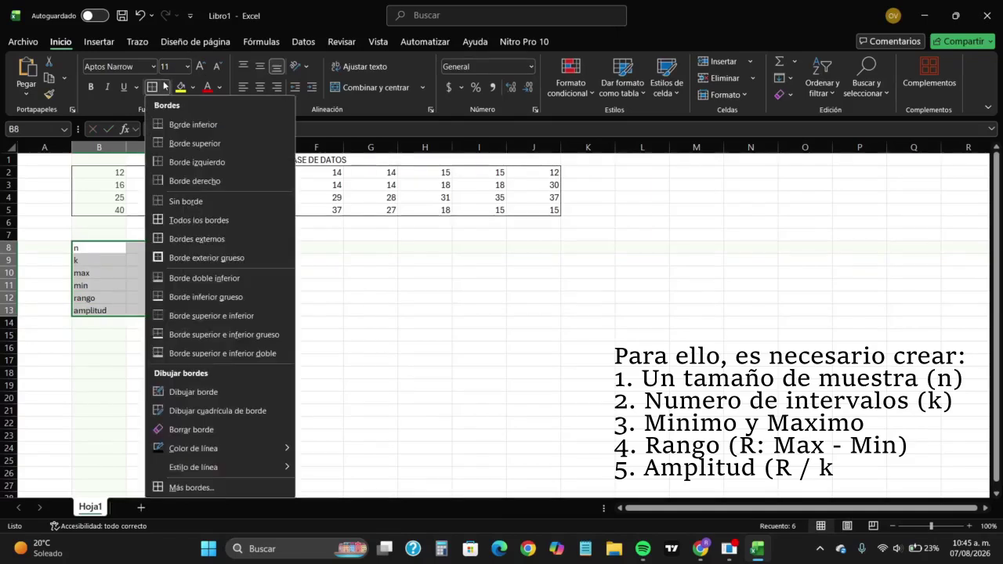
click(173, 222)
click(147, 361)
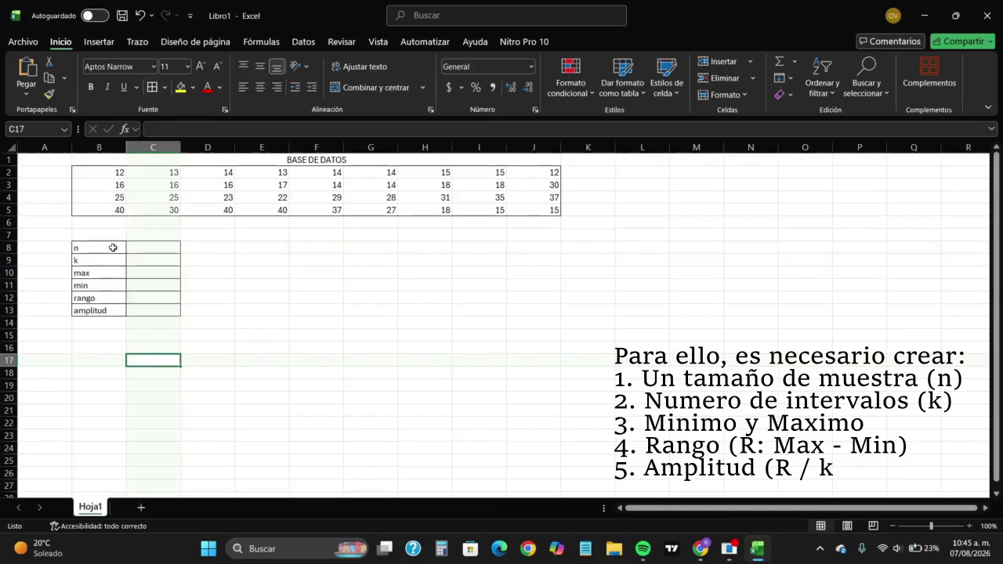
drag(101, 247, 107, 310)
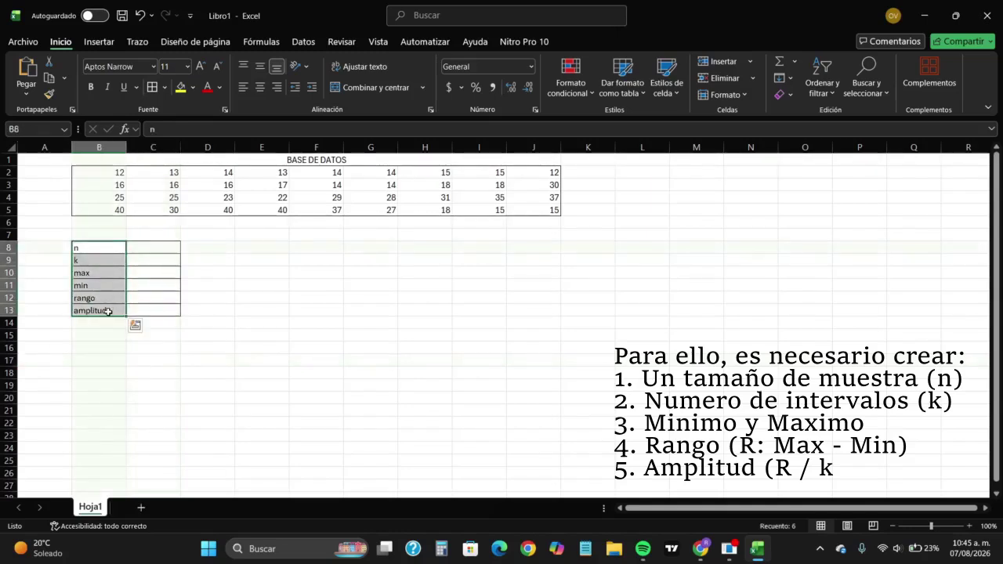
click(91, 86)
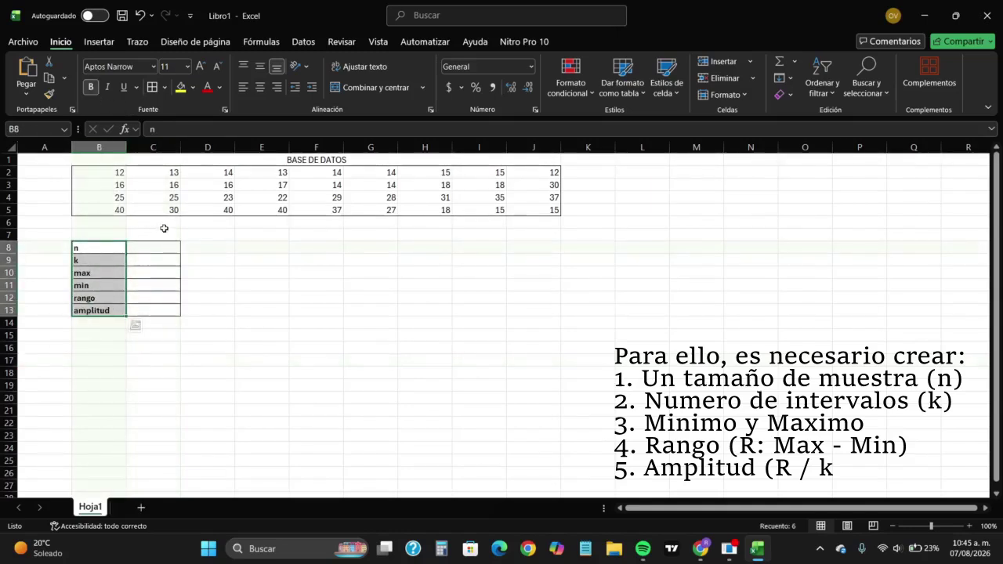
Step: Calculate the sample size n in C8 by counting the data range B2:J5 with CONTAR
click(151, 247)
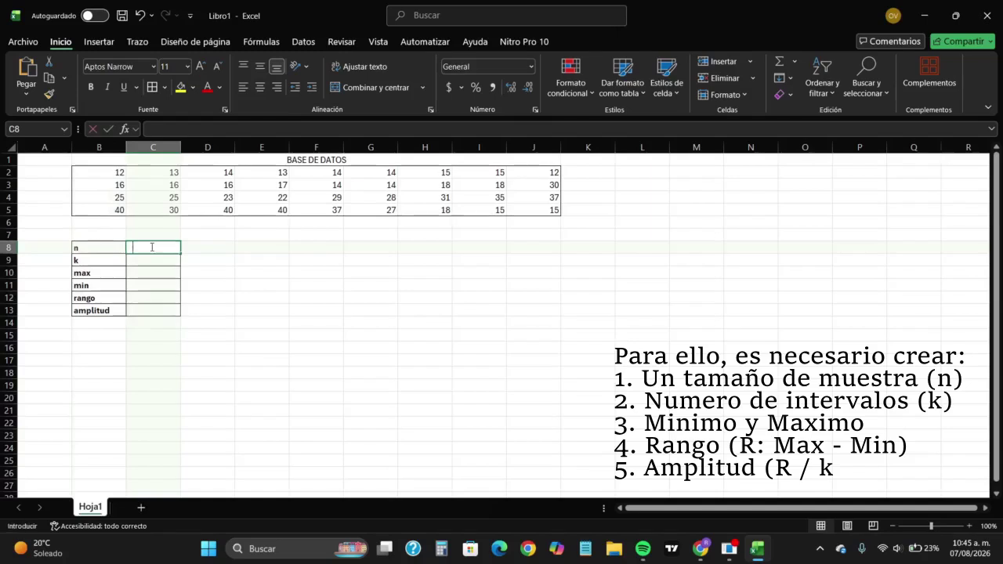
text(=cont)
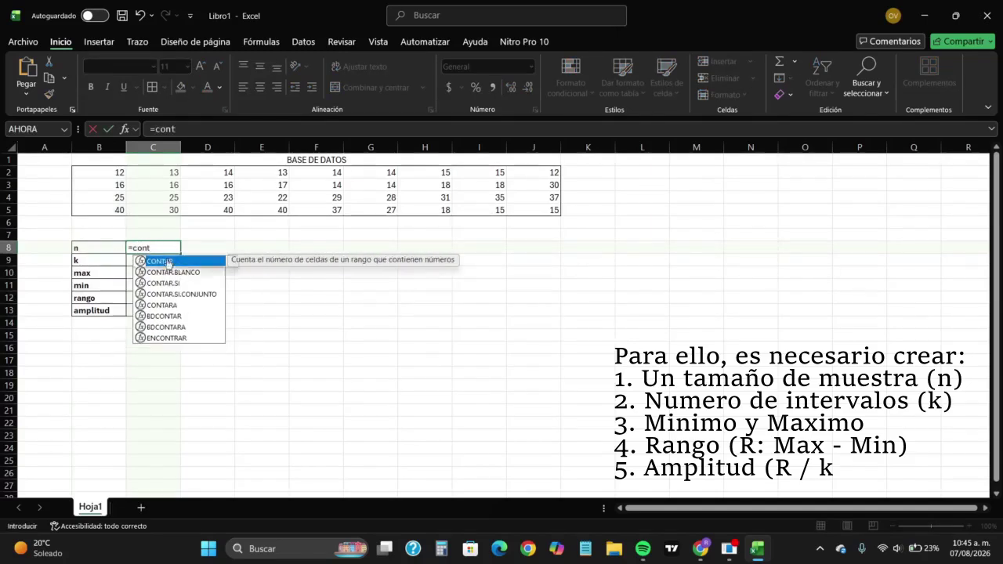
double_click(183, 263)
drag(103, 167, 540, 212)
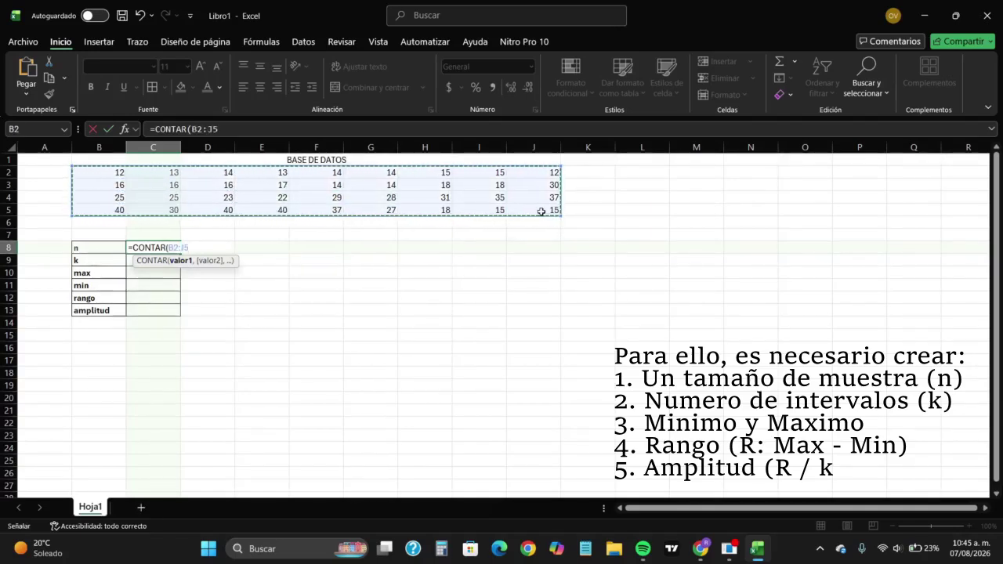
key(Return)
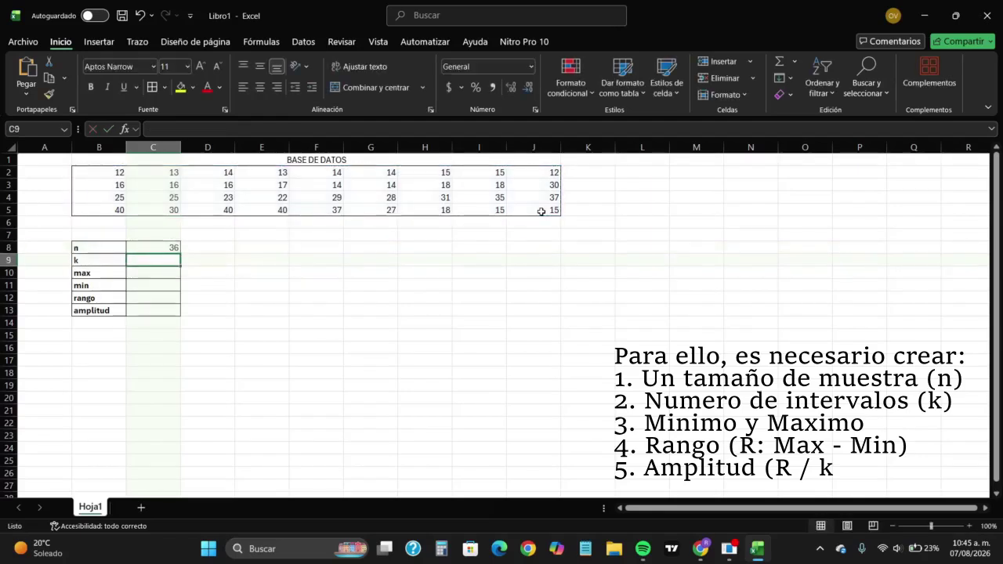
Step: Calculate the number of intervals k in C9 with =1+3.322*LOG10(C8), and enter the rounded-up value 7 in D9
text(=)
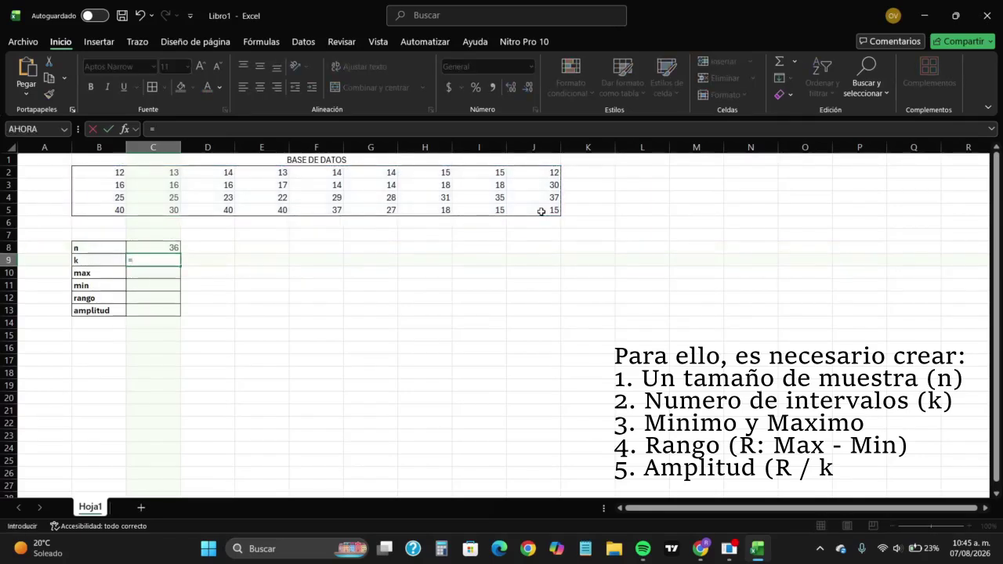
text(1+)
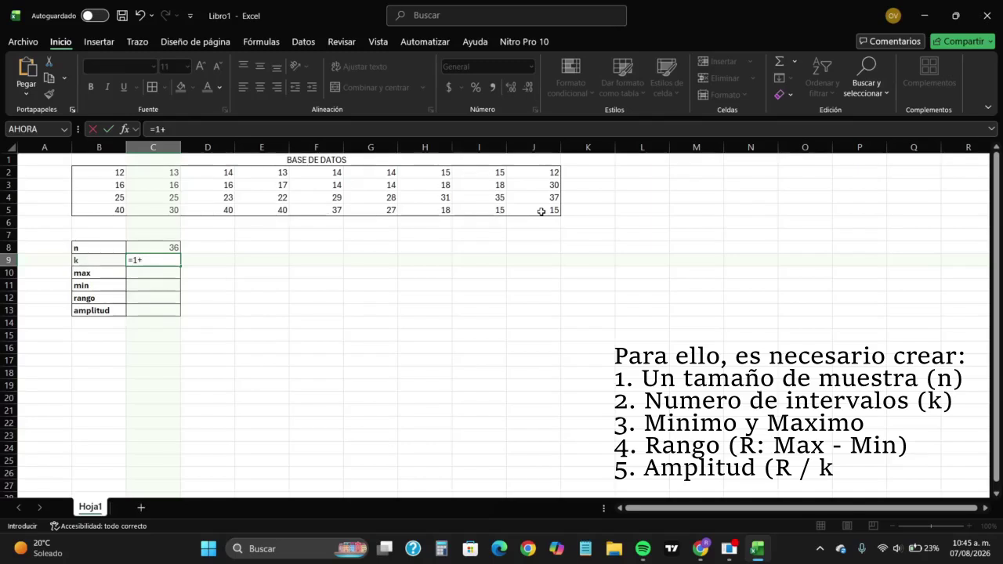
text(3.322*log)
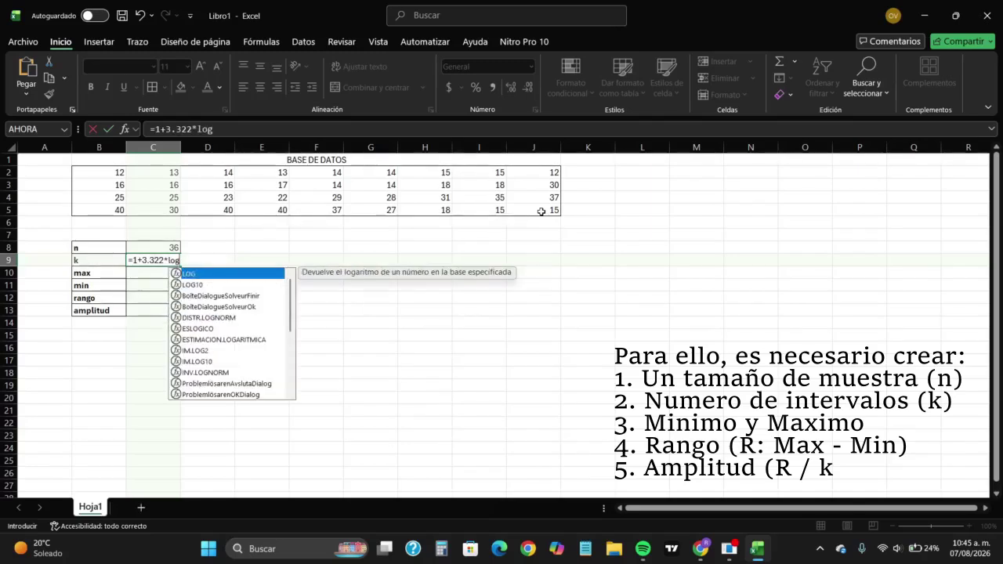
double_click(195, 285)
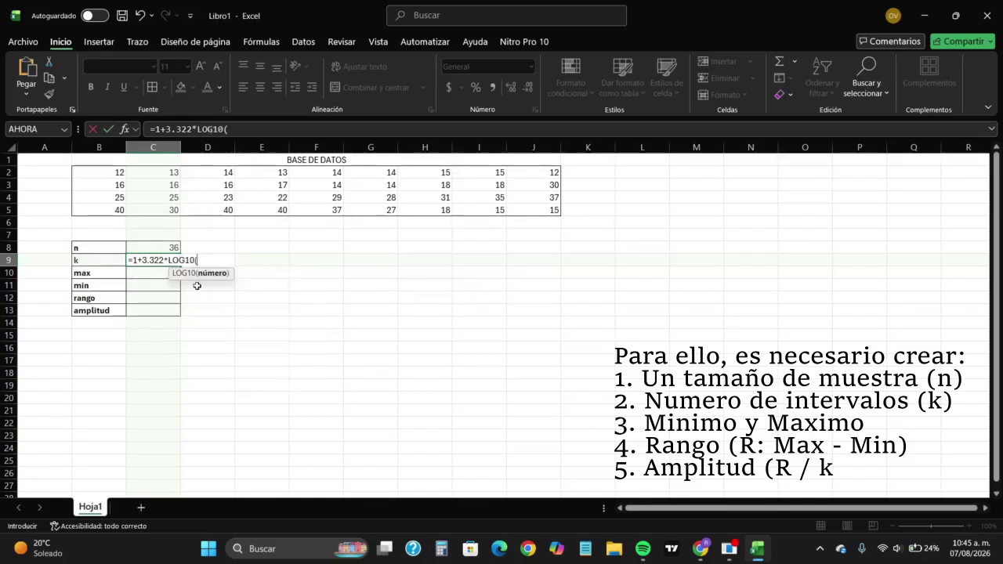
click(157, 248)
key(Return)
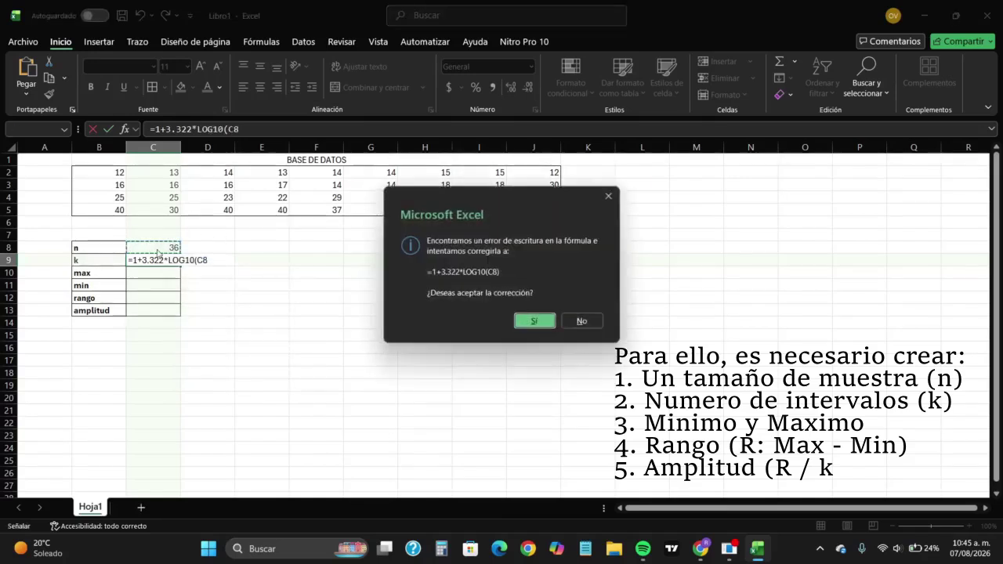
click(526, 324)
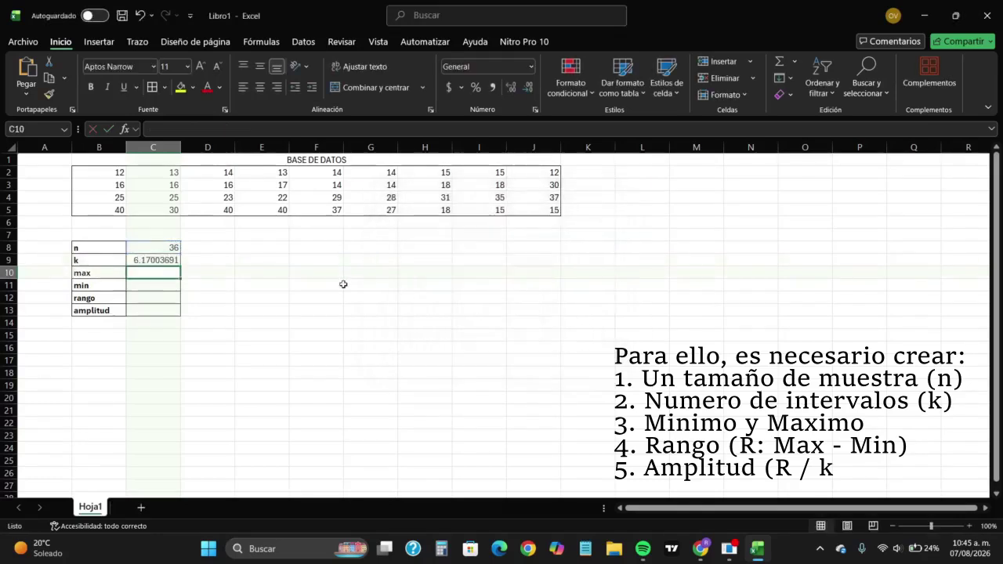
click(189, 262)
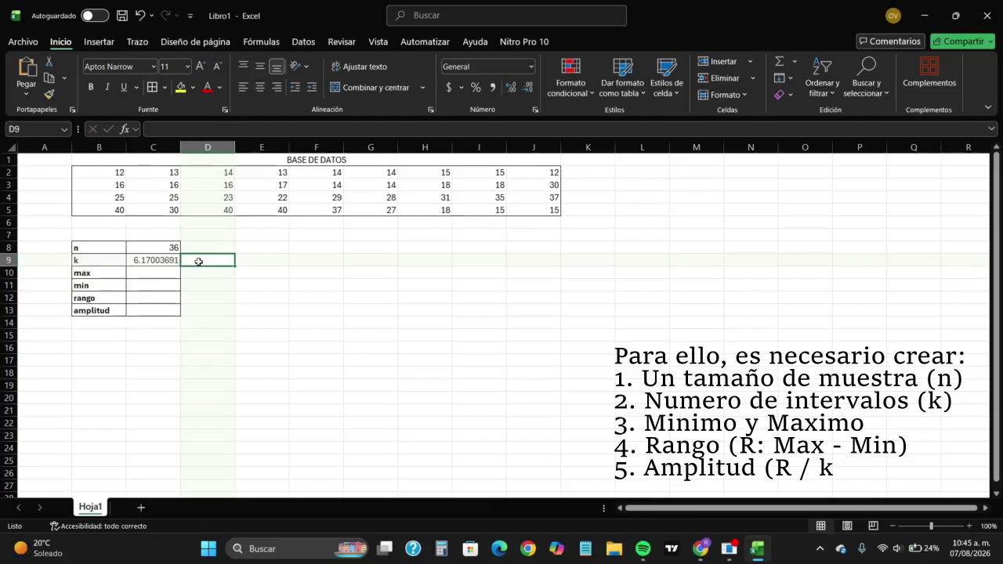
text(7)
Step: Calculate the maximum of B2:J5 in C10 with MAX and its minimum in C11 with MIN
click(162, 272)
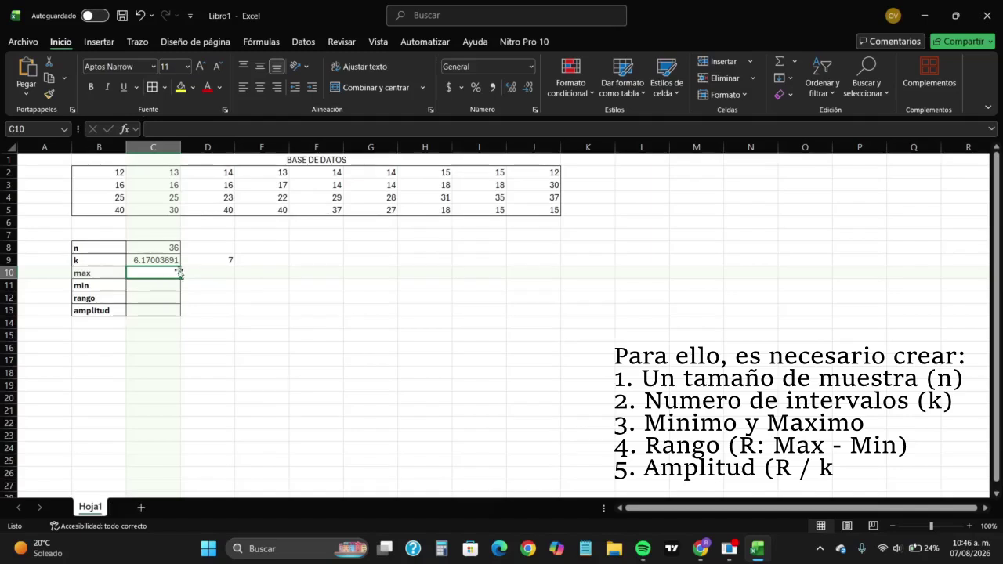
text(=max()
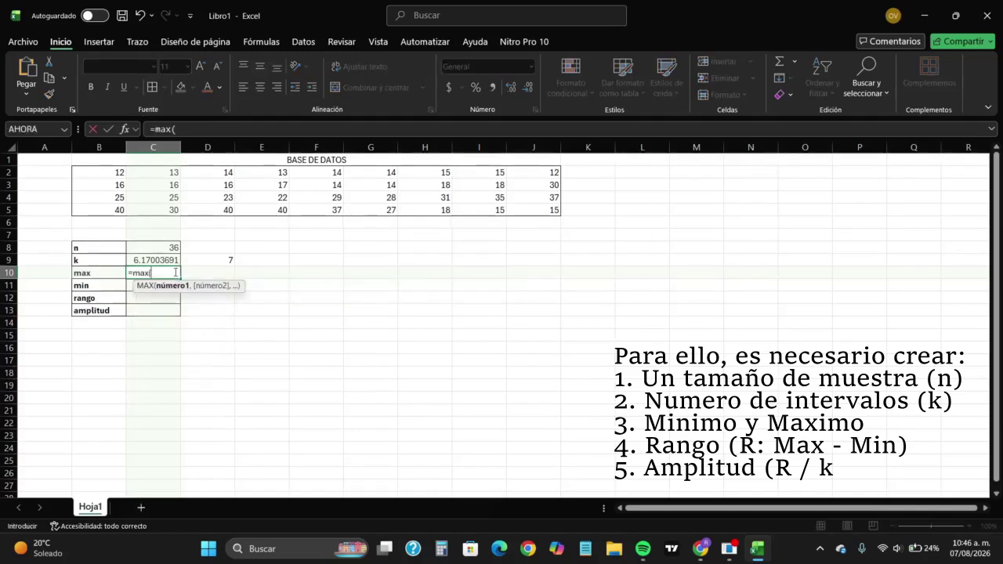
drag(81, 170, 521, 211)
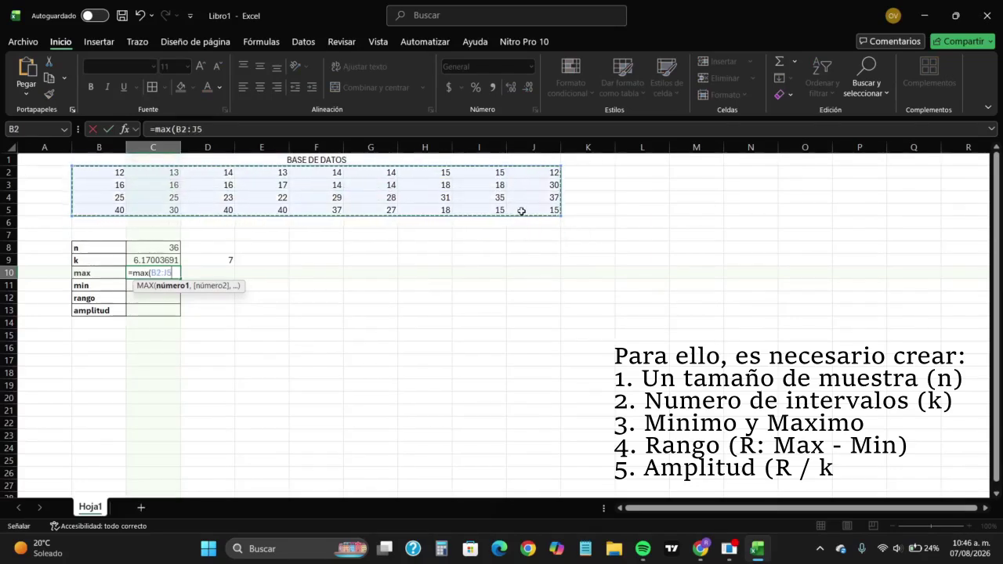
key(Return)
text(=min()
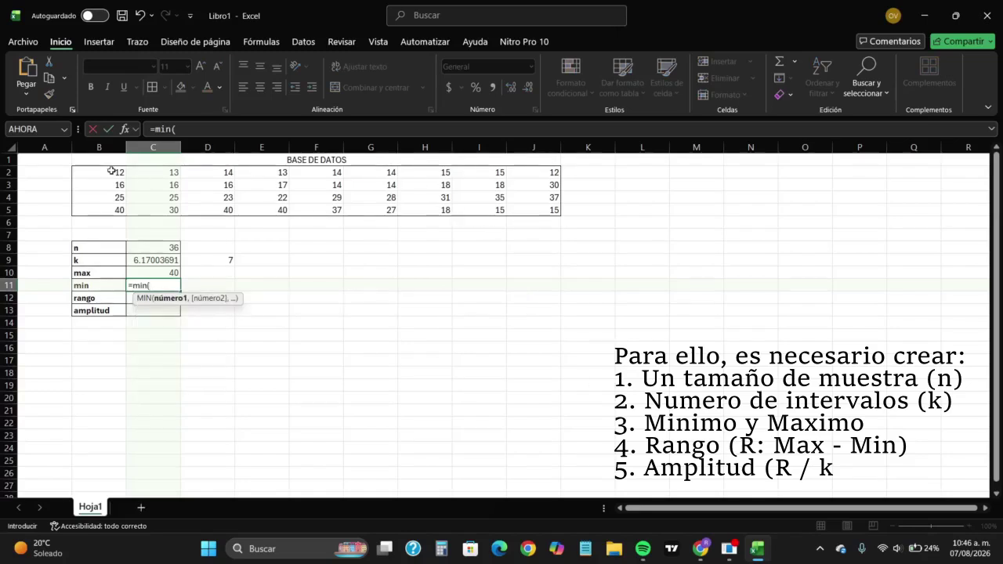
drag(111, 170, 555, 208)
key(Return)
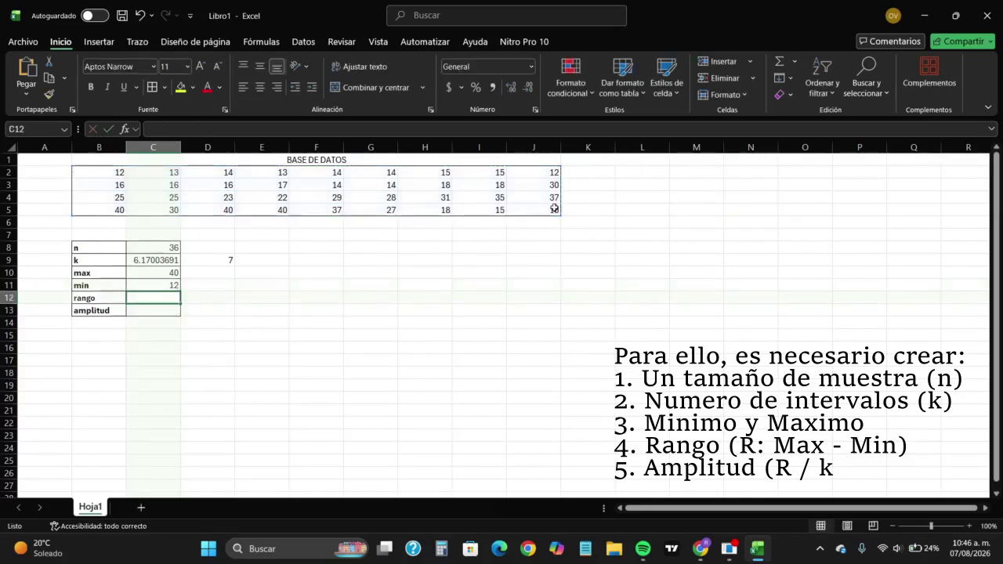
Step: Calculate the range in C12 as maximum minus minimum with =C10-C11
text(=)
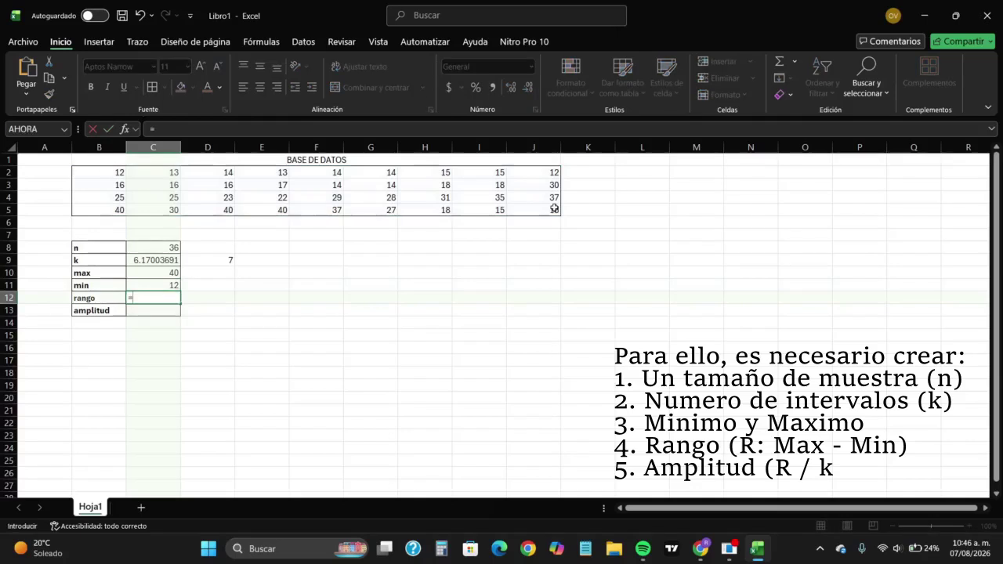
click(158, 284)
click(160, 273)
text(-)
click(165, 285)
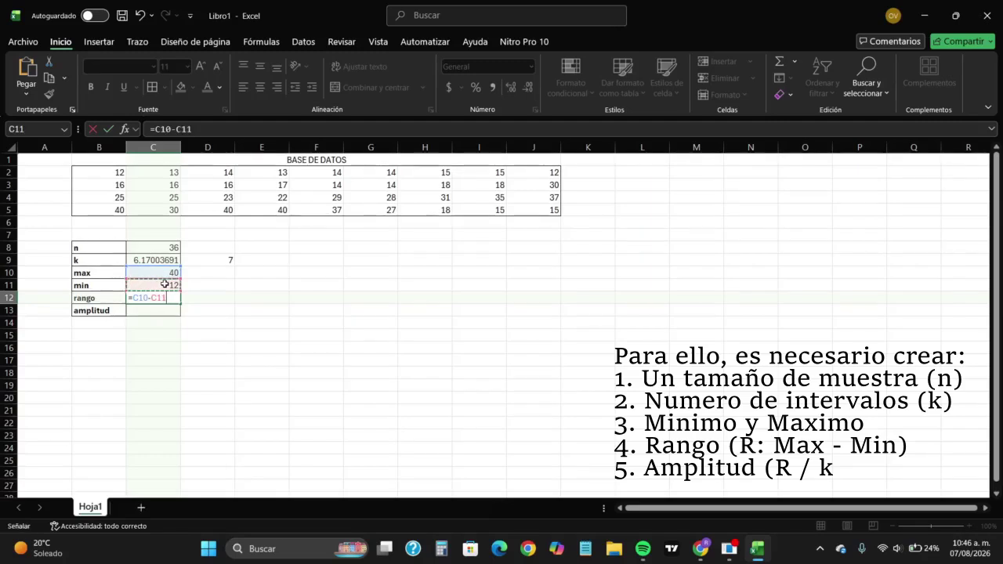
key(Return)
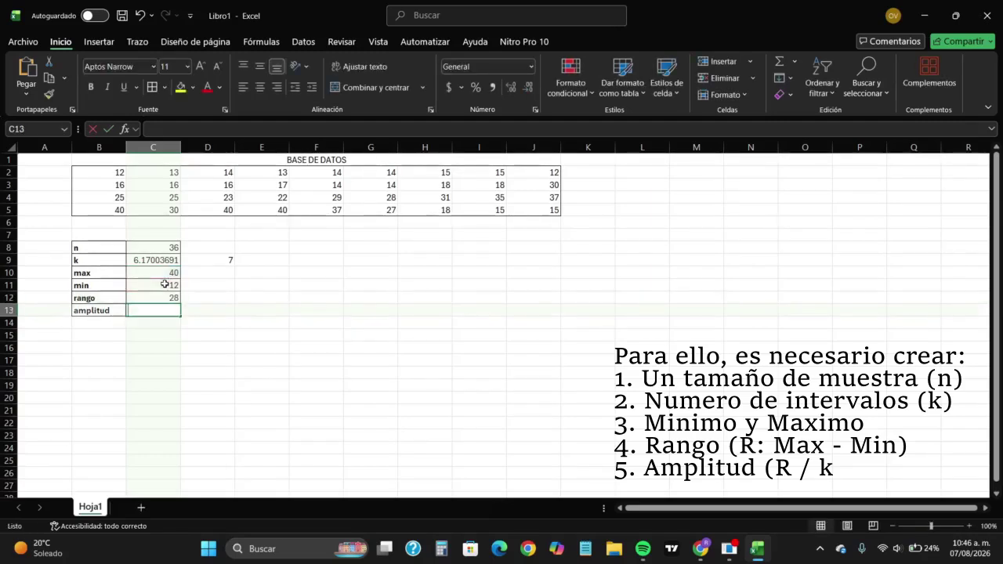
Step: Calculate the amplitude in C13 by dividing the range in C12 by the rounded interval count in D9
text(=)
click(169, 296)
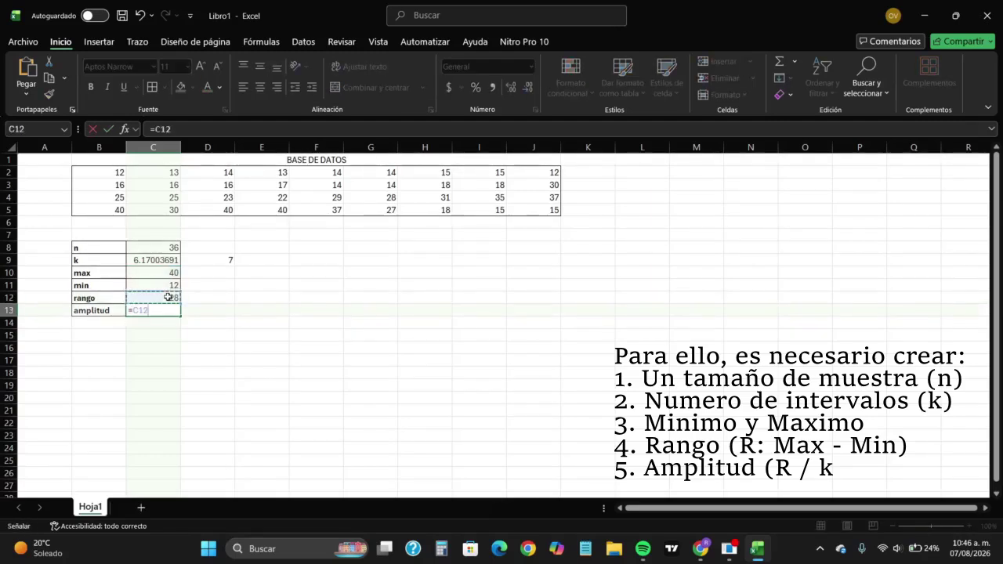
text(/)
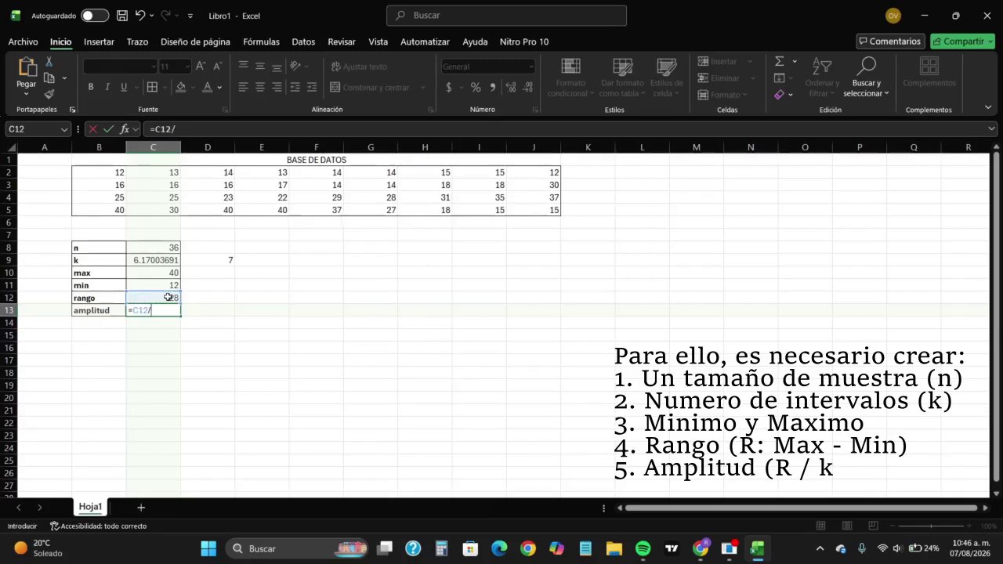
click(199, 259)
key(Return)
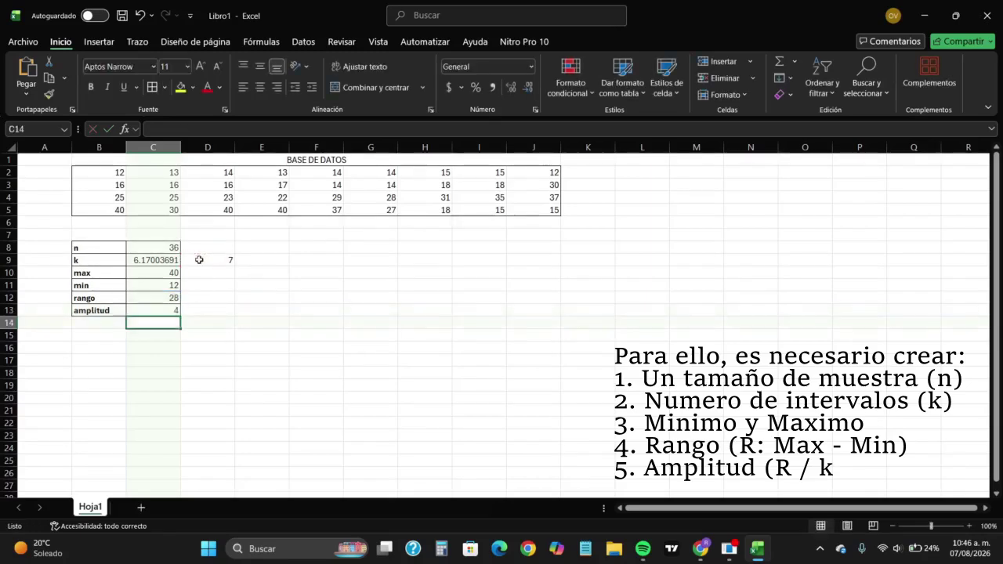
Step: Add cell borders around the rounded interval count in D9
click(169, 308)
key(Right)
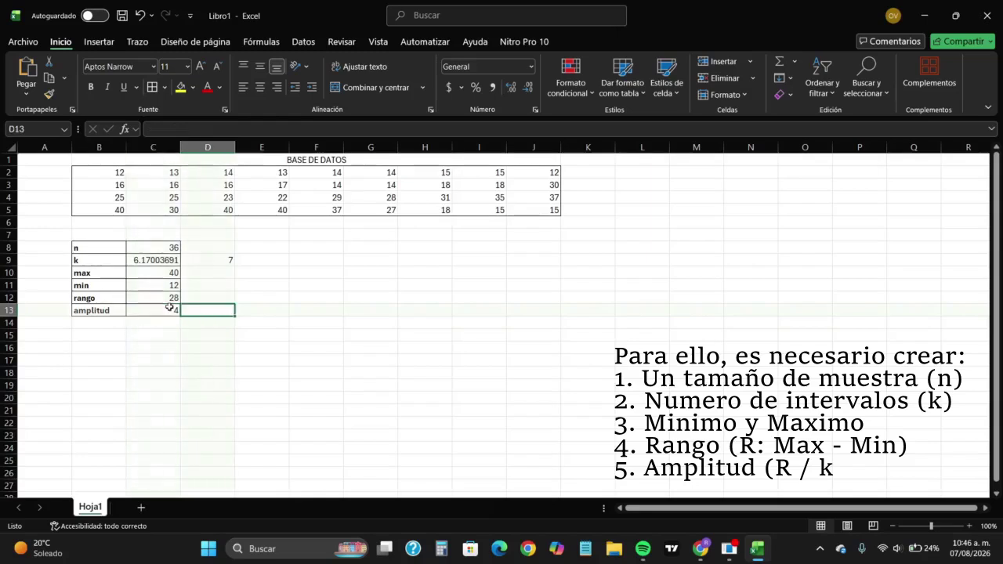
key(Left)
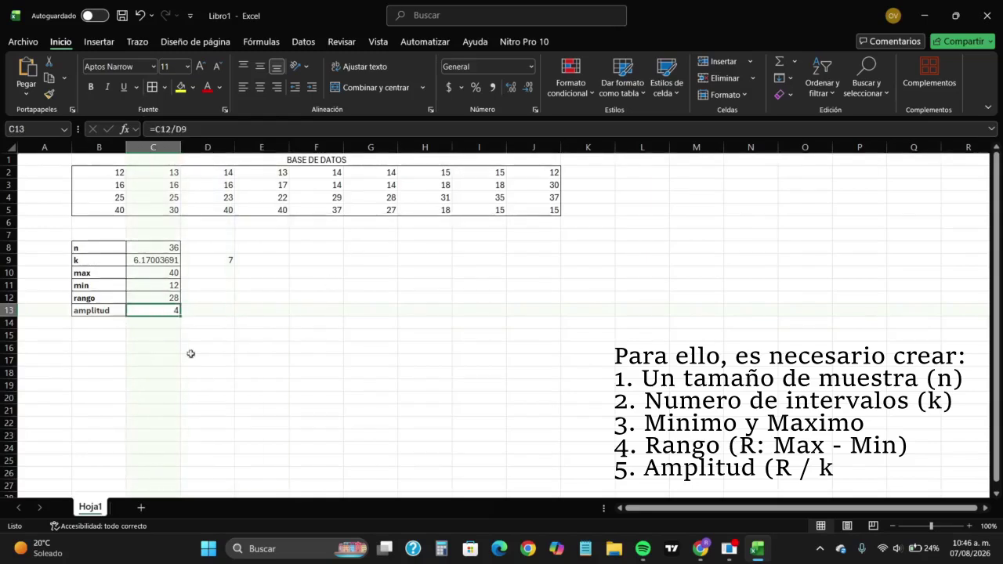
click(210, 263)
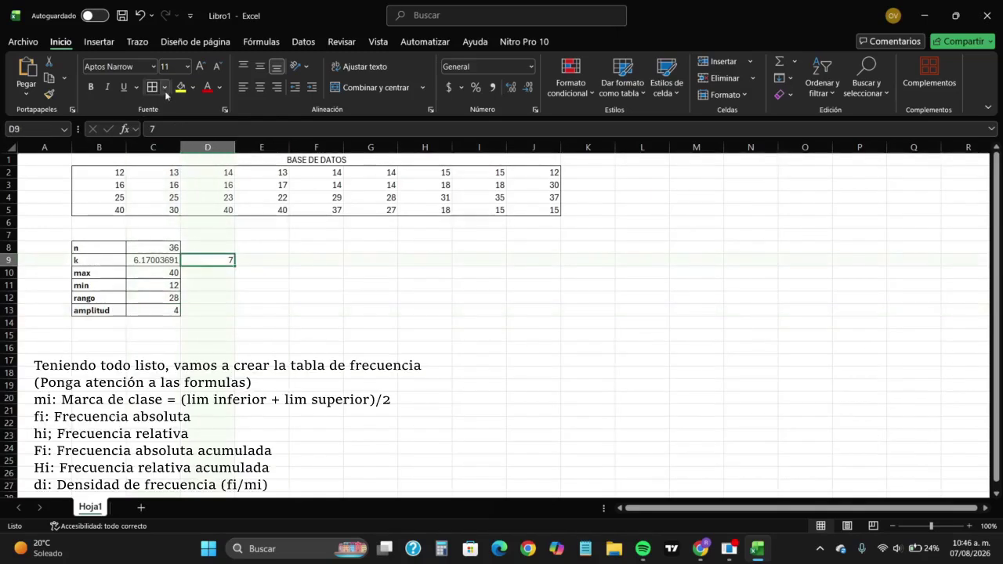
Step: Merge and center F7:G7 and enter the header "Intervalos"
drag(320, 235, 357, 238)
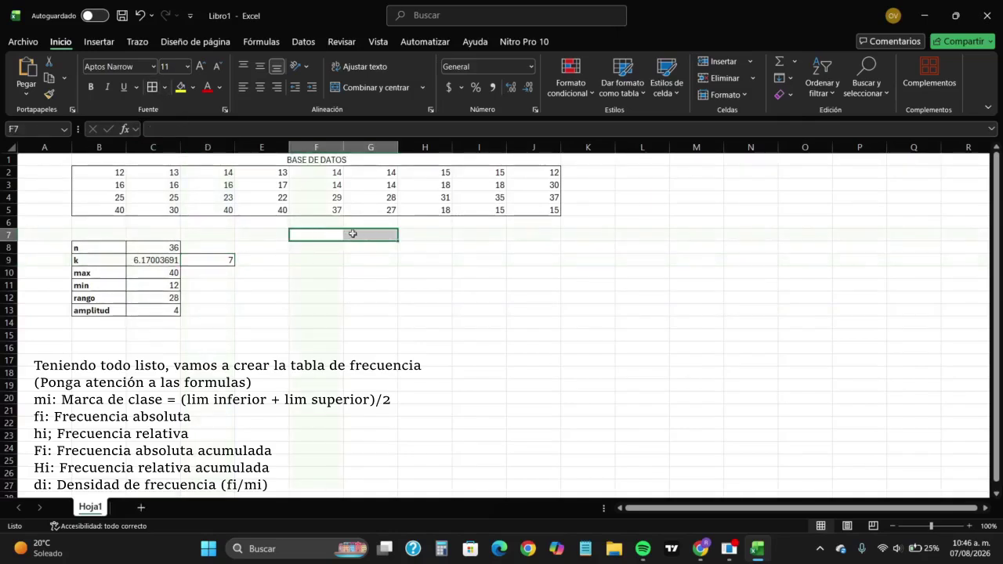
click(382, 88)
text(Intervalos)
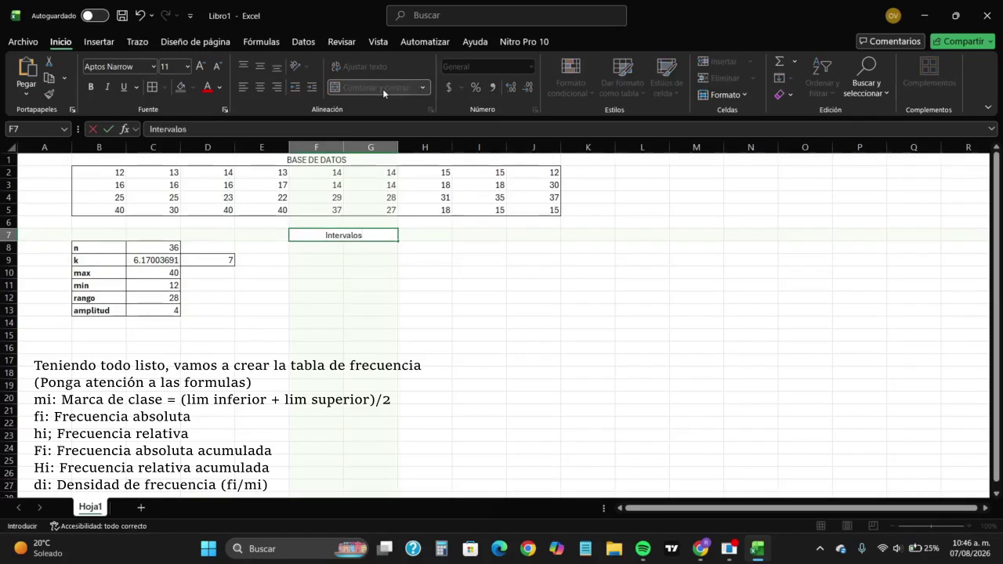
key(Tab)
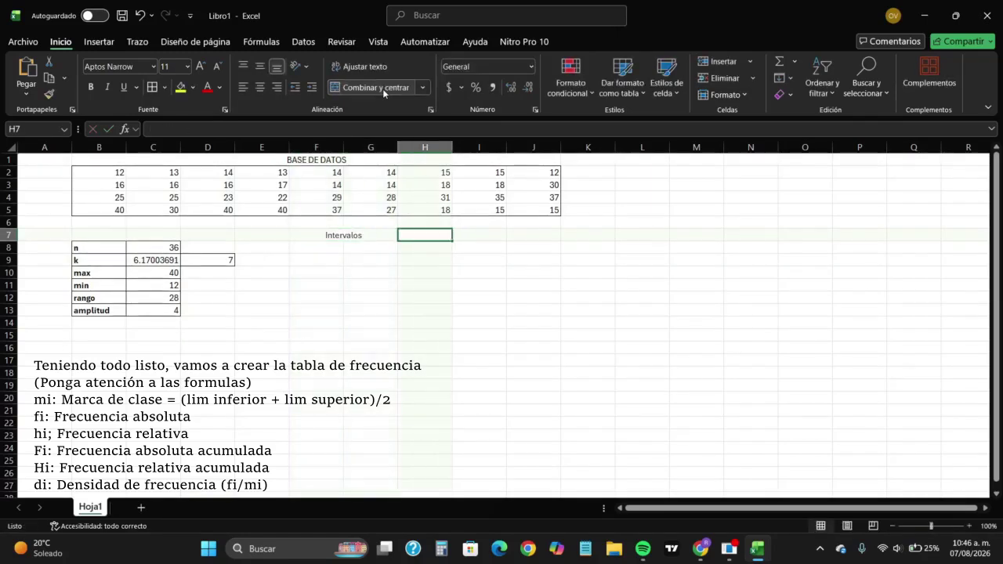
Step: Enter the frequency table headers mi, fi, Fi, hi and Hi in H7:L7
text(mi)
key(Tab)
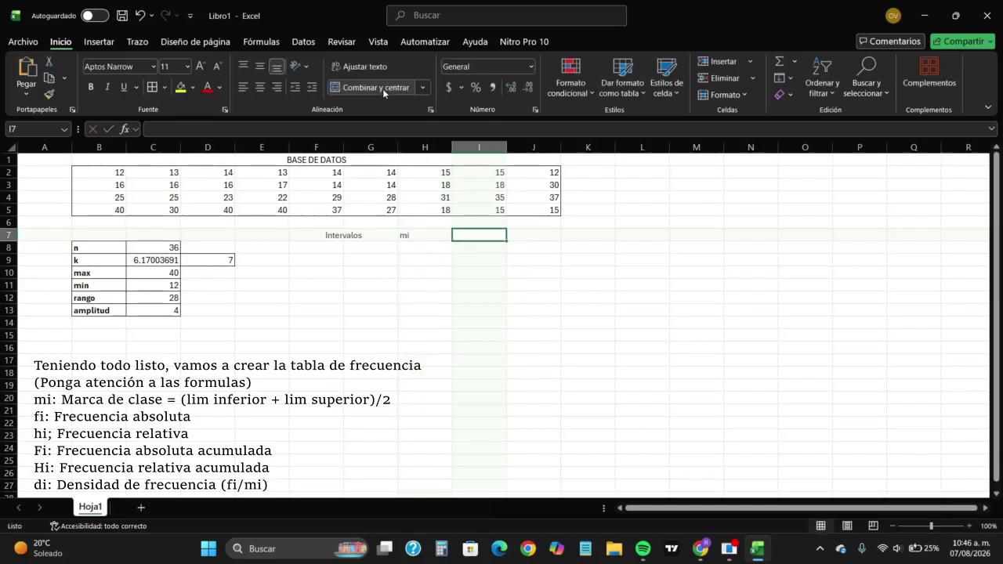
text(fi)
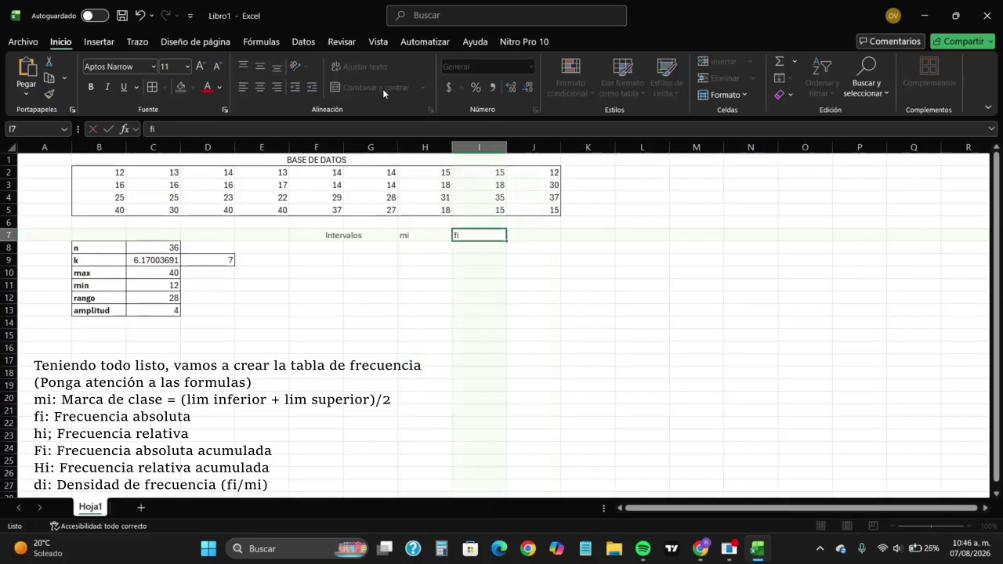
key(Tab)
text(Fi)
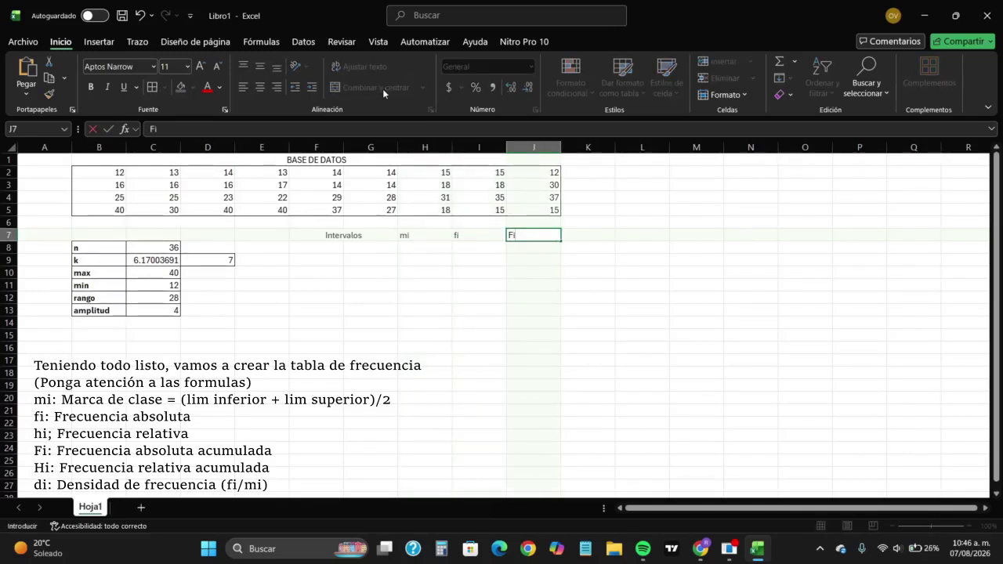
key(Tab)
text(hi)
key(Tab)
text(Hi)
key(Tab)
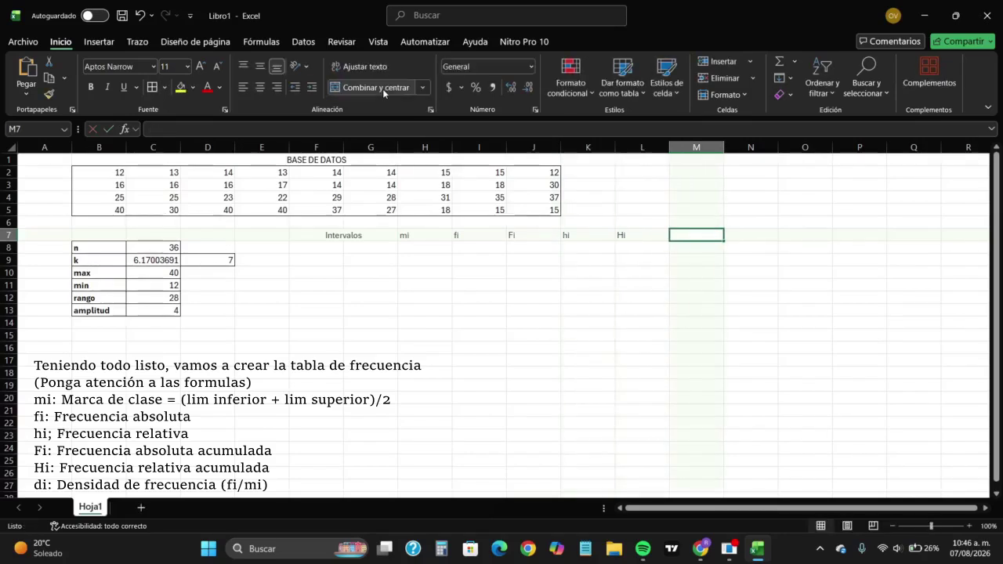
Step: Add the final table header "di" in M7 for the frequency density
key(Left)
key(Left)
key(Left)
key(Left)
key(Left)
key(Left)
key(Left)
key(Left)
key(Right)
key(Right)
key(Right)
key(Right)
key(Right)
key(Right)
key(Right)
key(Right)
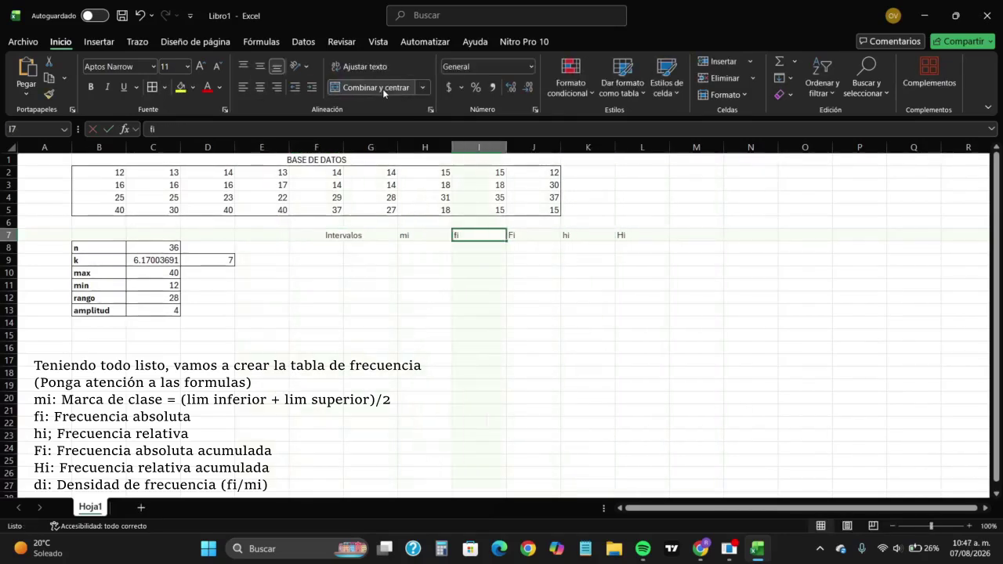
text(di)
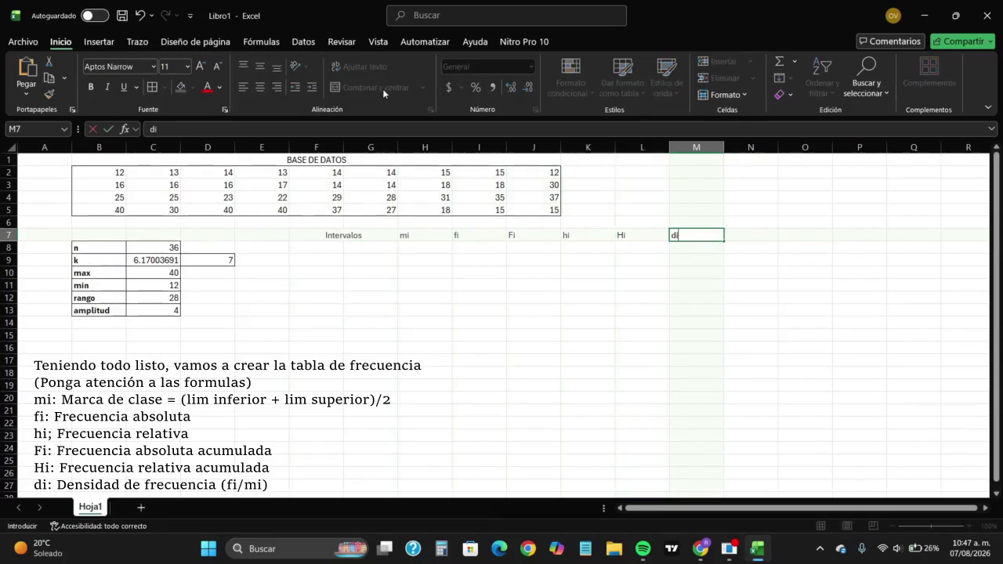
key(Return)
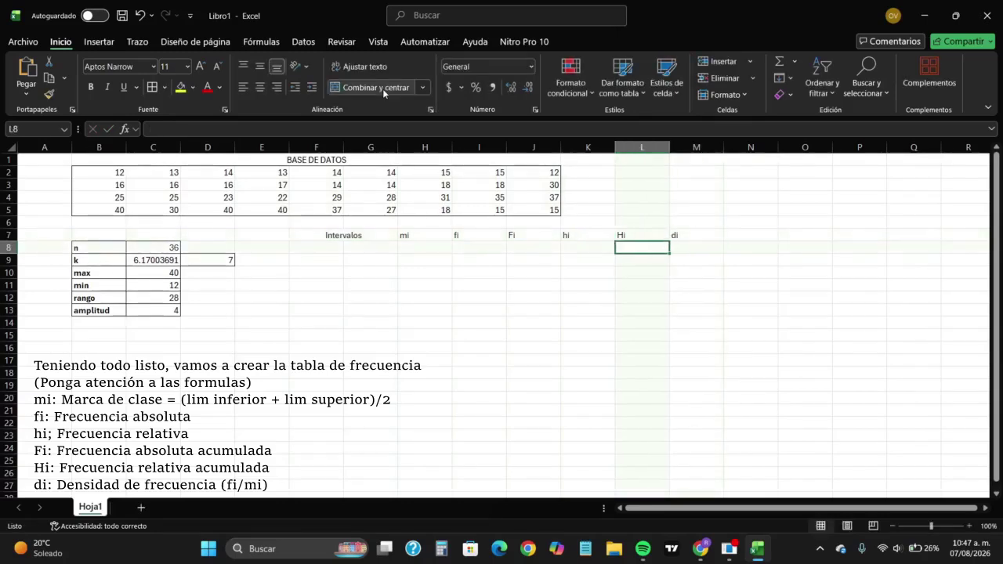
Step: Enter the data set's minimum, 12, in F8 as the lower limit of the first interval
key(Left)
key(Left)
key(Left)
key(Left)
key(Left)
key(Left)
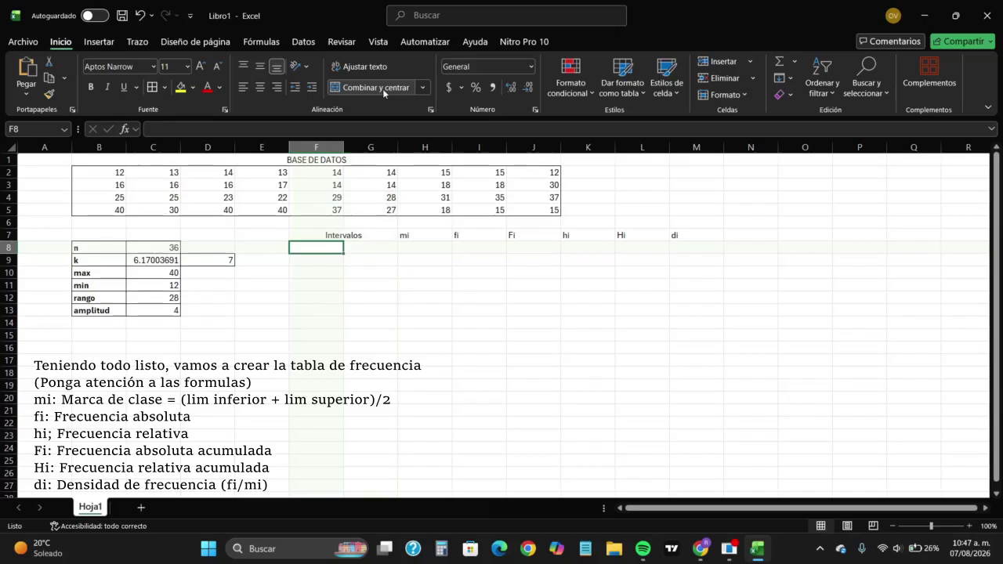
click(378, 236)
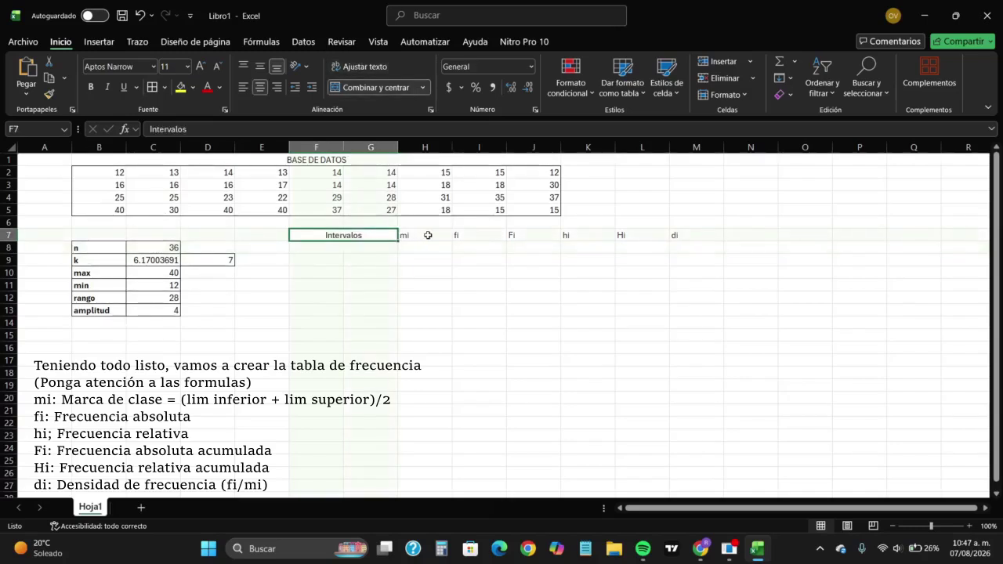
click(339, 247)
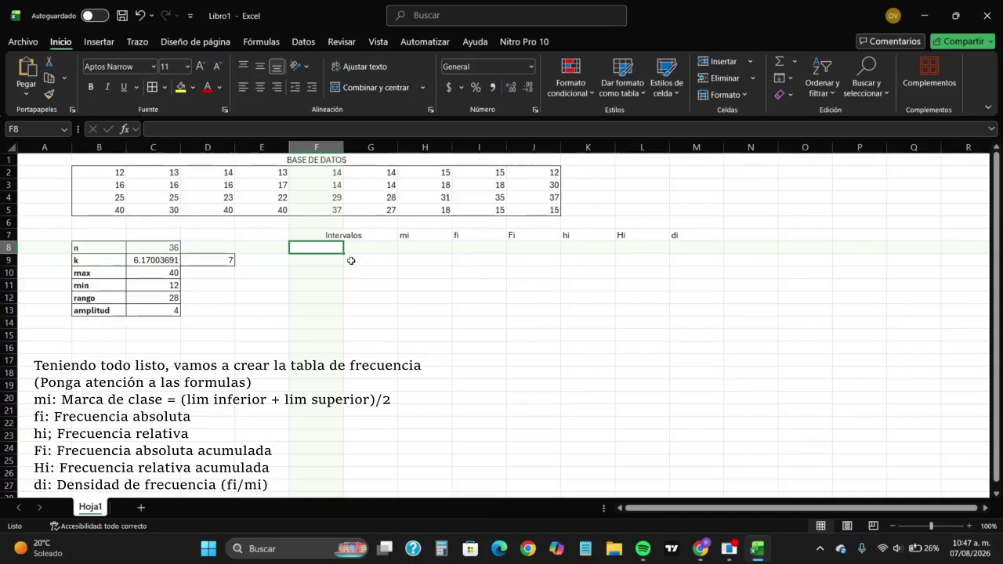
text(=)
key(Escape)
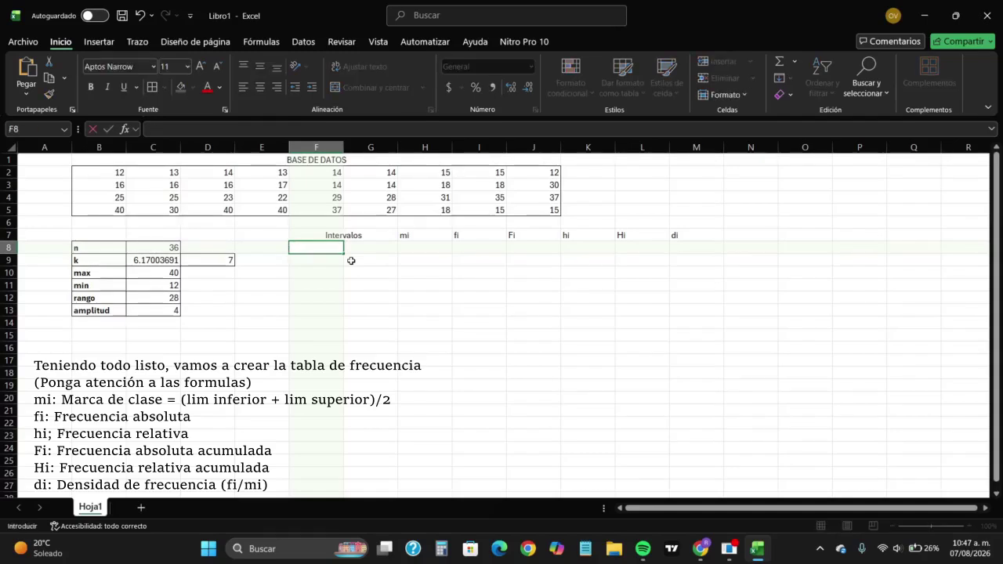
click(154, 286)
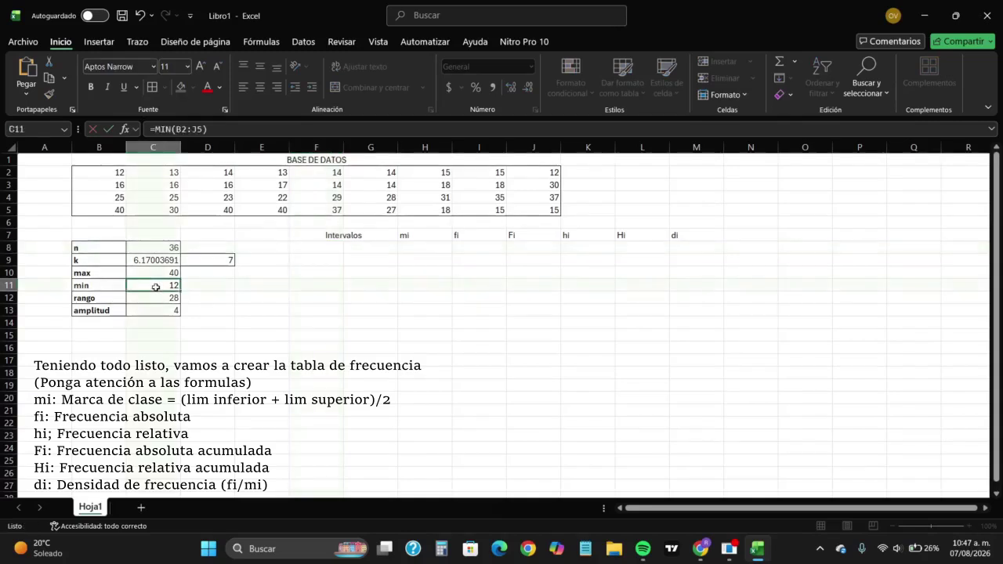
click(334, 250)
text(12)
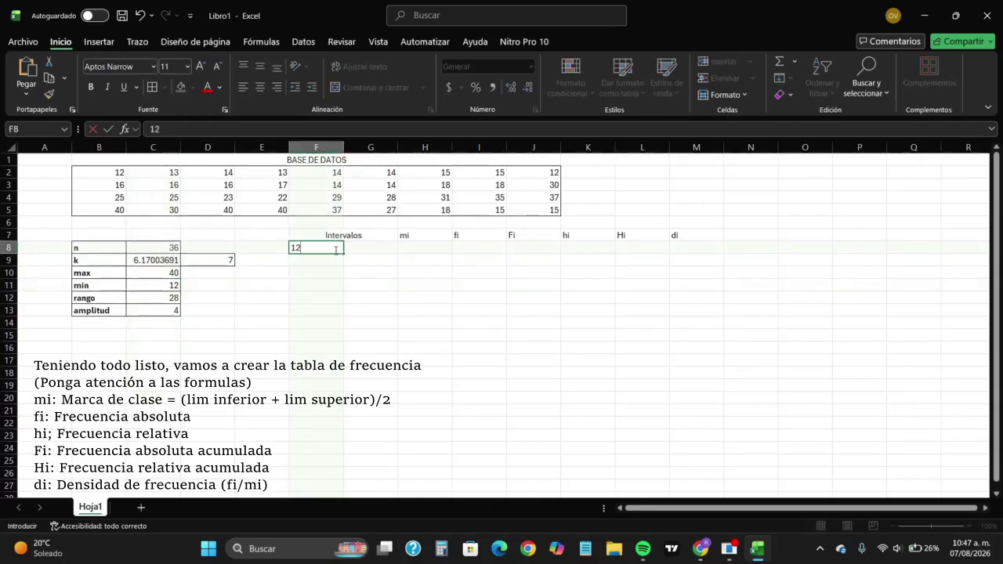
key(Tab)
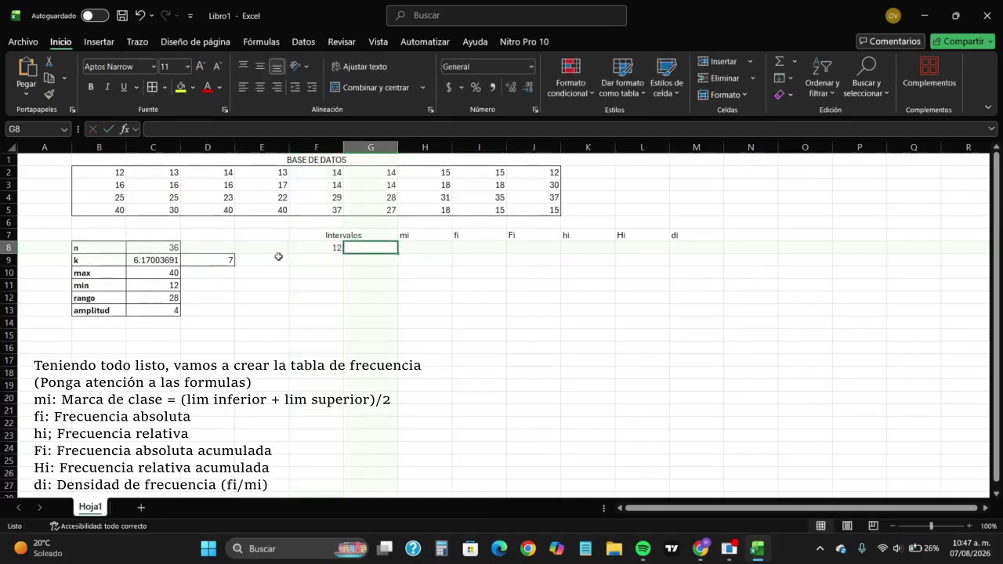
Step: Enter 16 in G8 as the first interval's upper limit, based on the minimum plus the amplitude
click(168, 288)
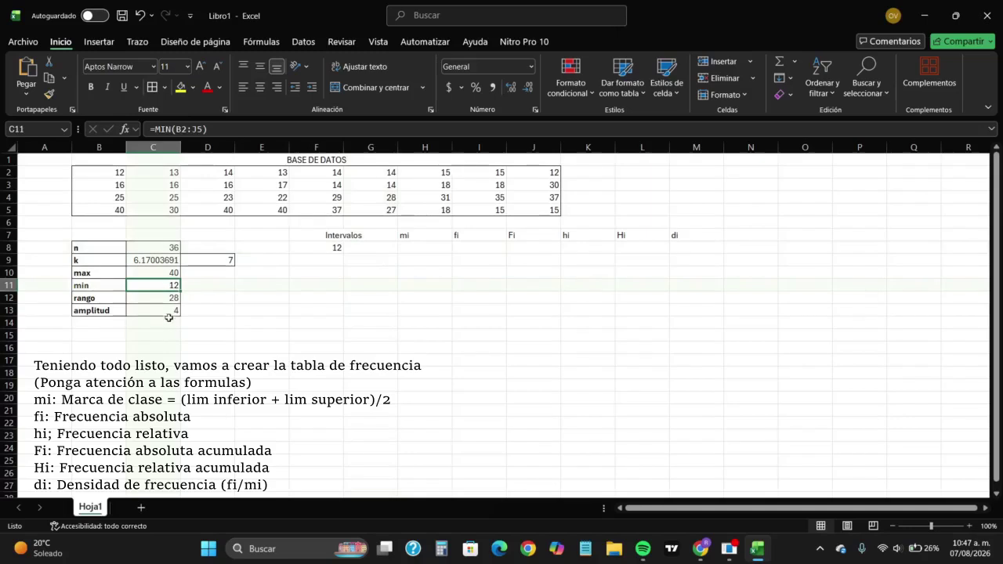
click(169, 312)
click(374, 246)
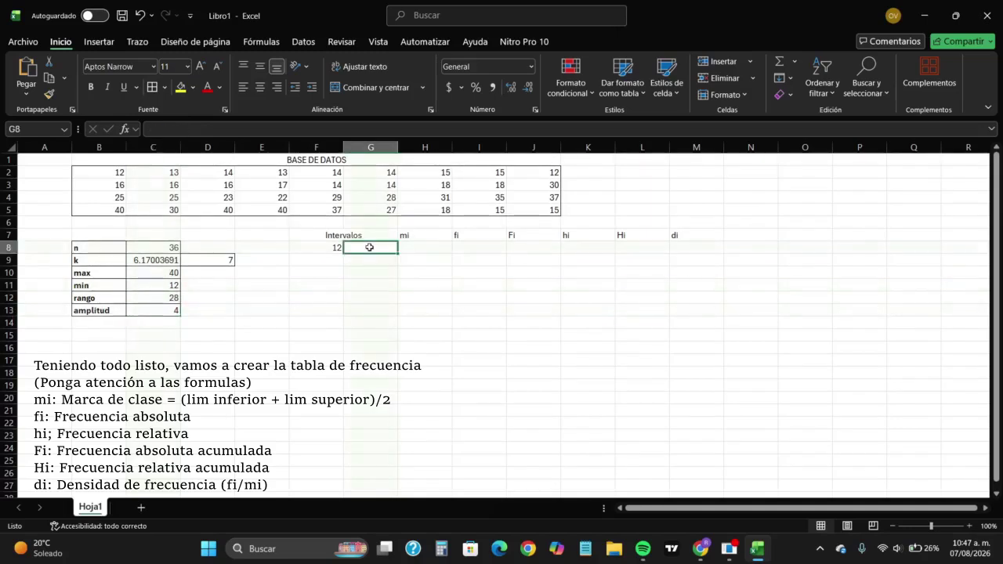
text(=)
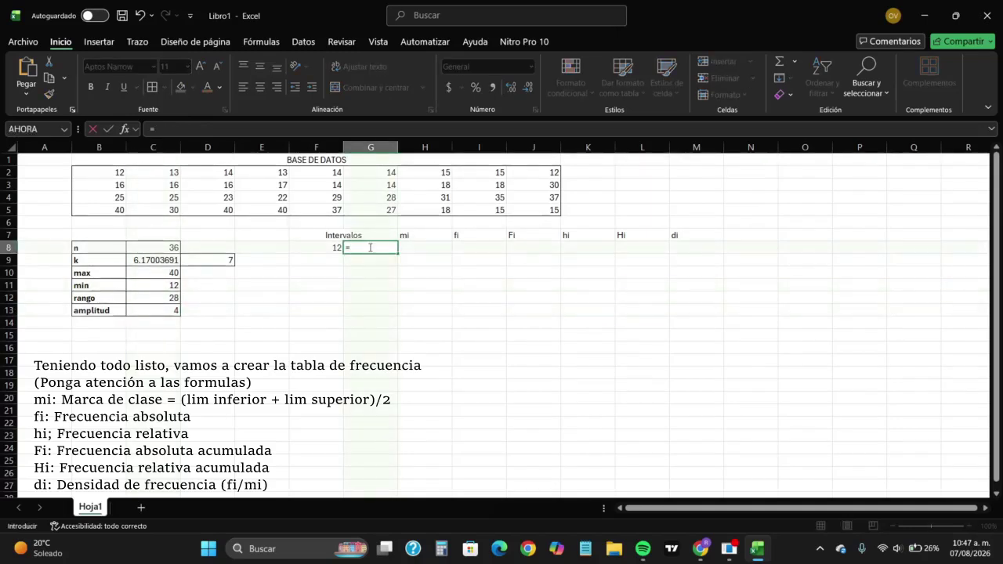
text(16)
key(BackSpace)
key(BackSpace)
key(BackSpace)
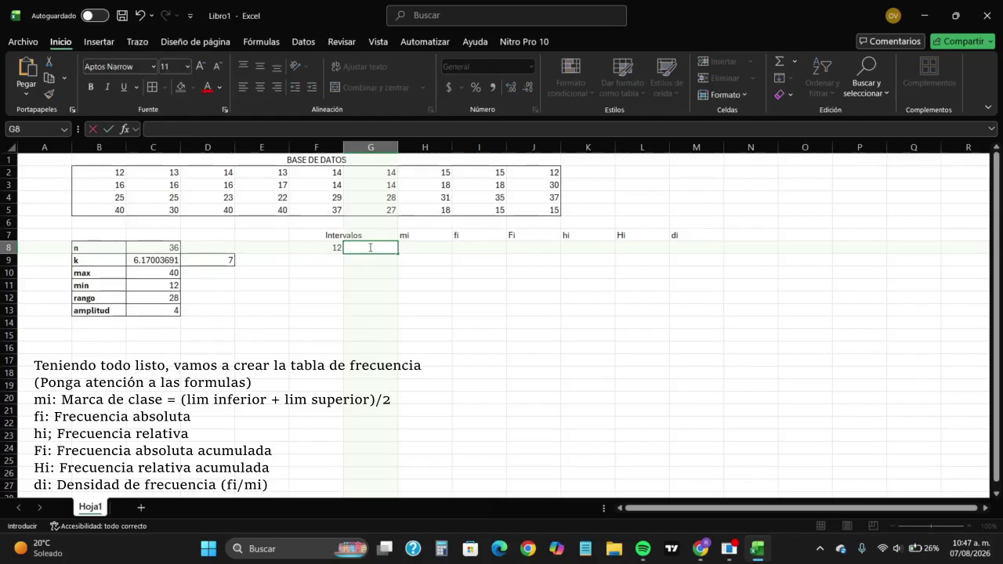
text(16)
key(Return)
Step: Enter 16 and 20 as the second interval in F9:G9, and fill the interval series down through row 14
key(Left)
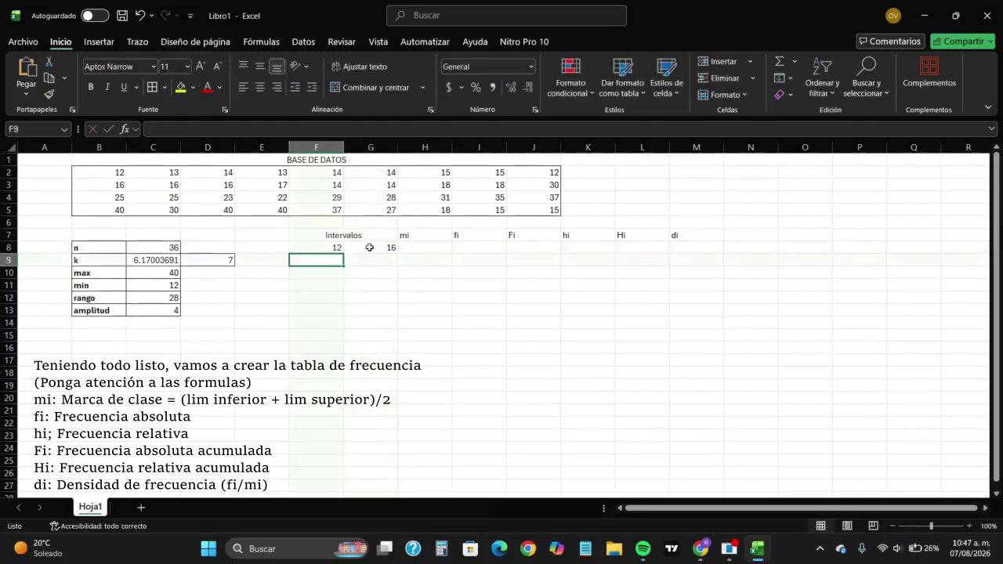
text(16)
key(Tab)
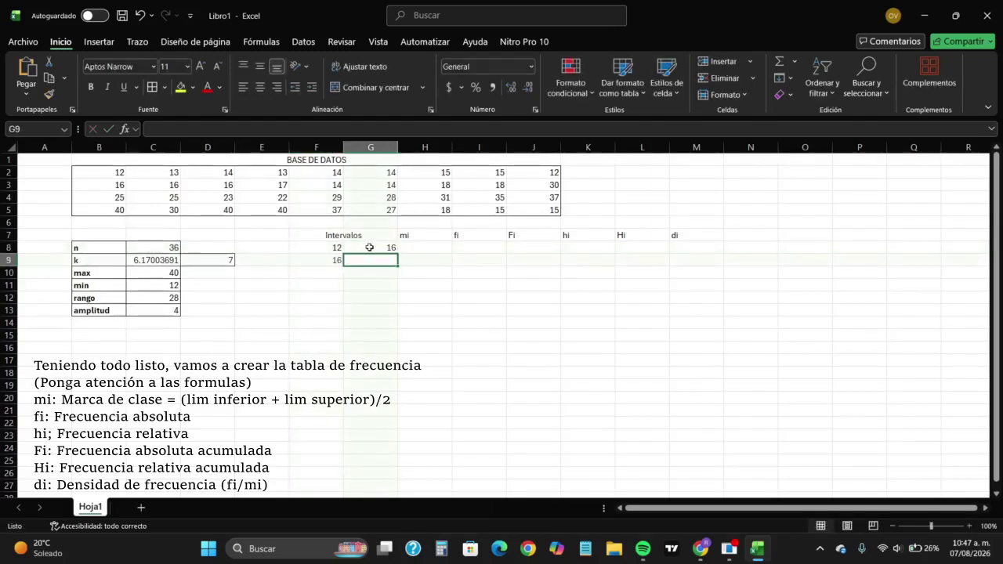
text(20)
key(Return)
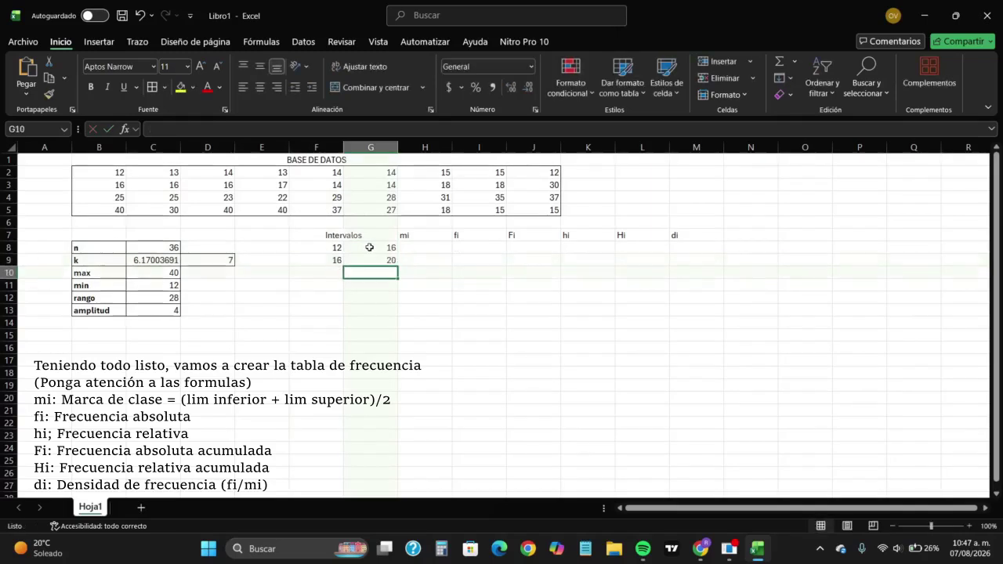
drag(344, 246, 398, 327)
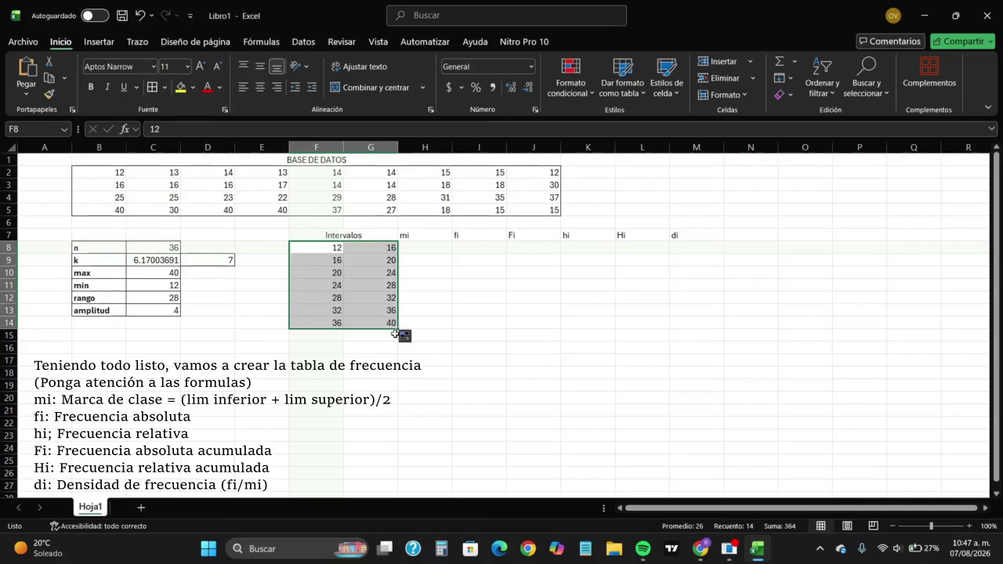
click(385, 348)
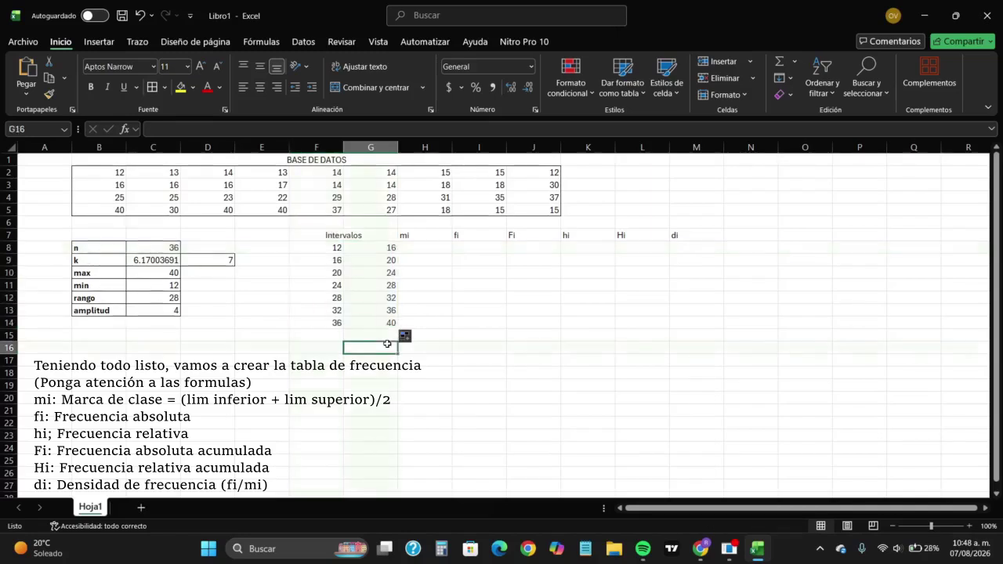
Step: Center the contents of the frequency table F7:M14 both vertically and horizontally, and apply borders to all its cells
drag(324, 233, 682, 322)
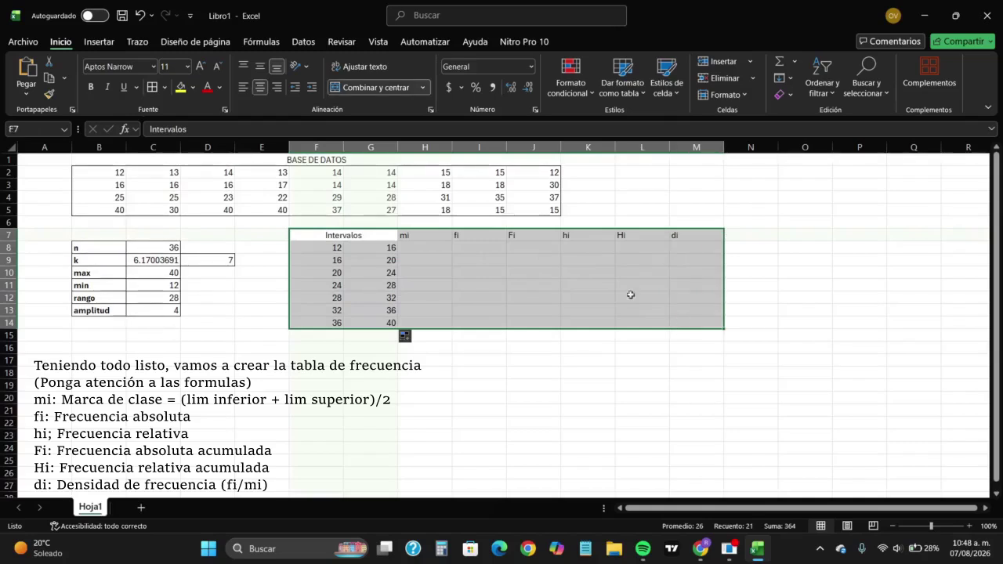
click(261, 69)
click(259, 88)
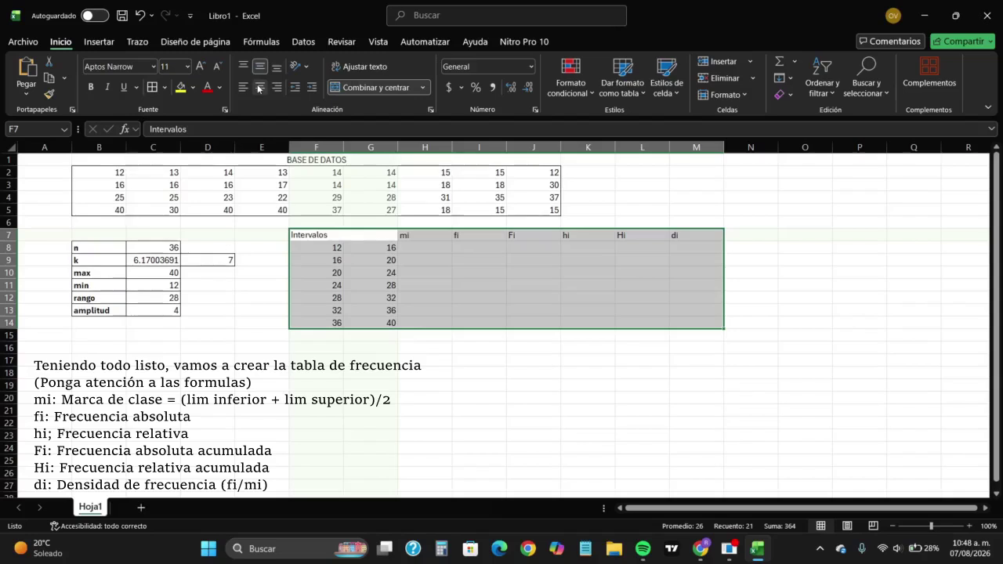
click(152, 87)
Step: Add borders to cells I15 and K15 below the fi and hi columns
click(475, 337)
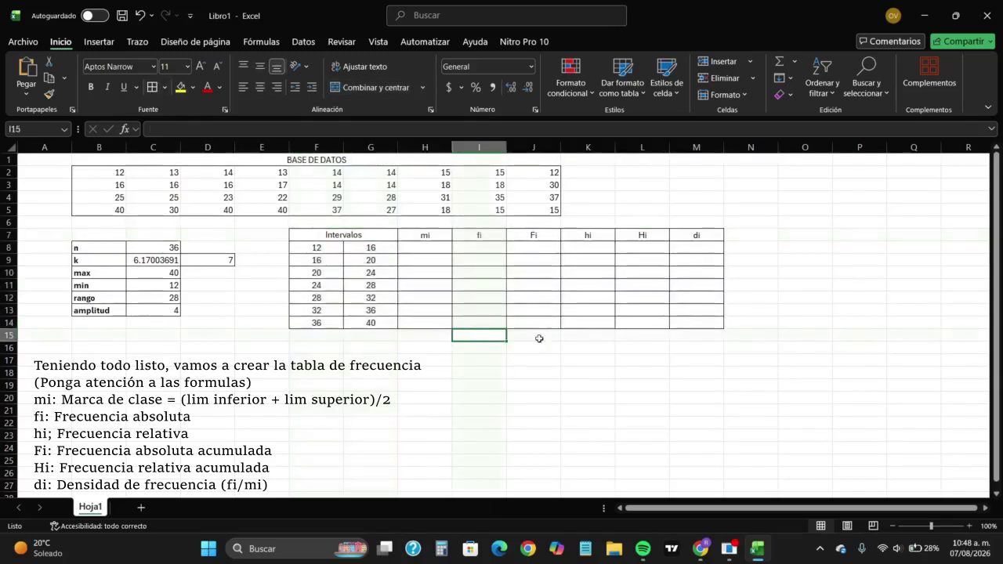
click(586, 334)
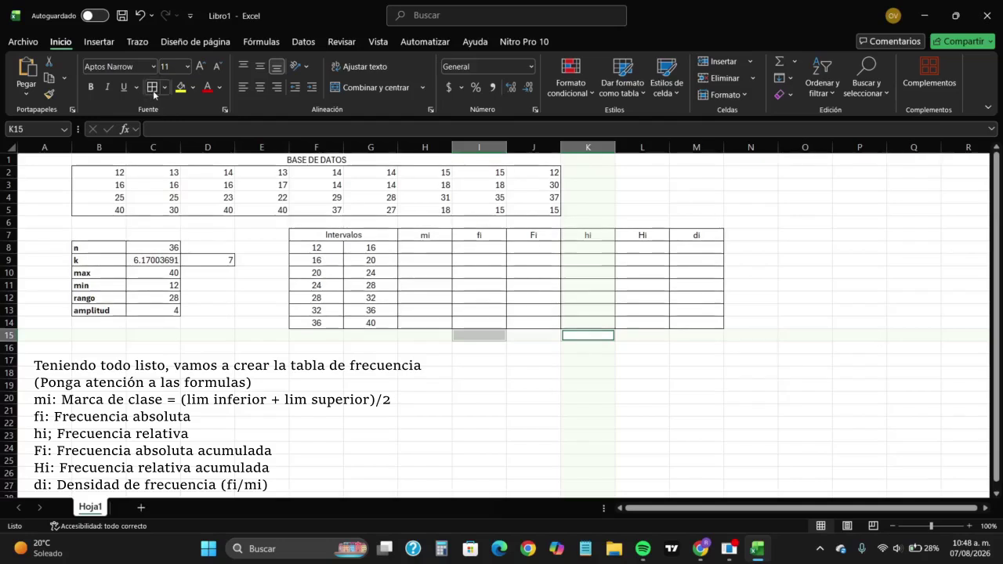
click(331, 362)
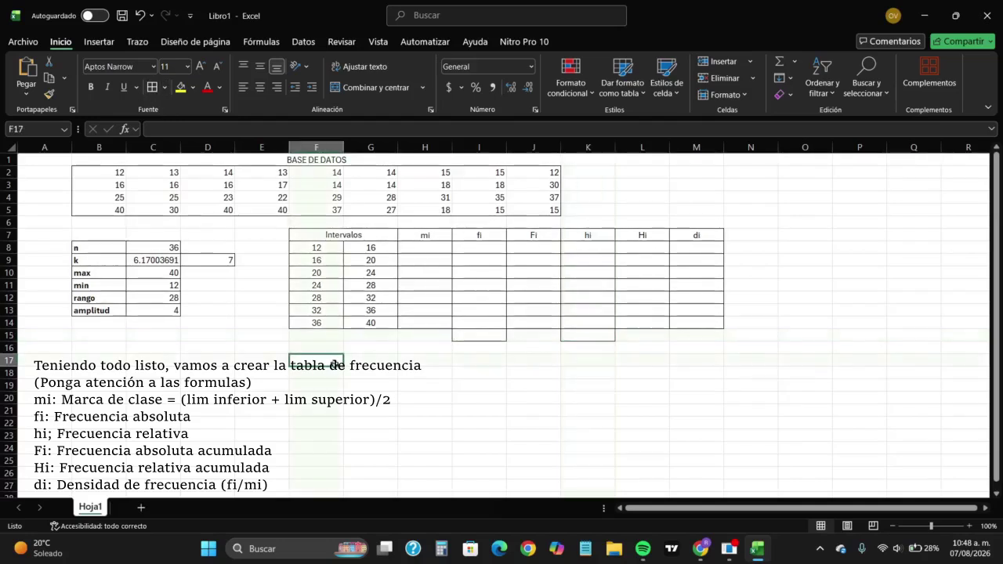
click(314, 249)
key(Down)
key(Down)
key(Down)
key(Down)
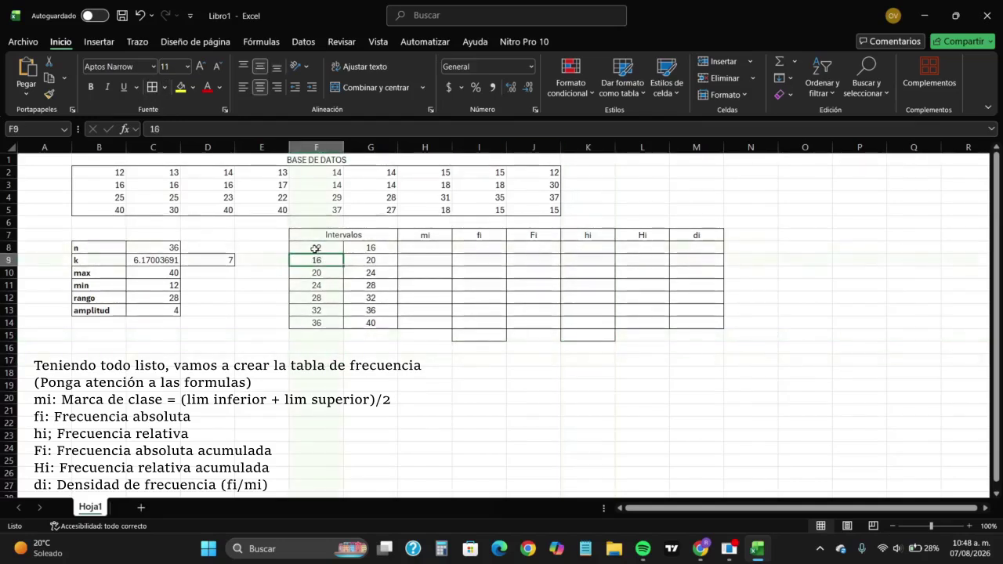
Step: Review the table's interval limits against the interval count in D9 and the amplitude in C13
key(Down)
key(Down)
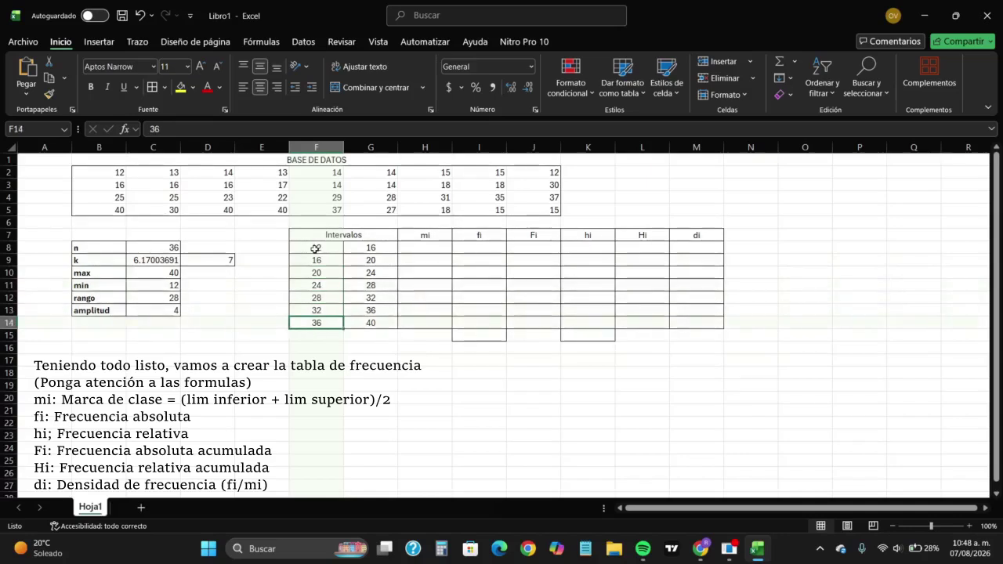
click(230, 260)
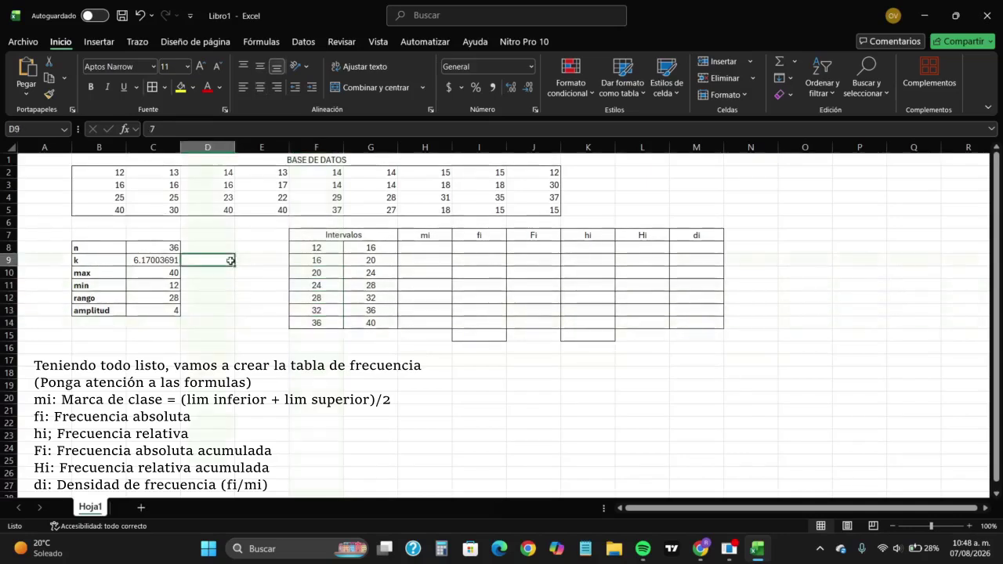
click(169, 313)
click(320, 249)
click(323, 259)
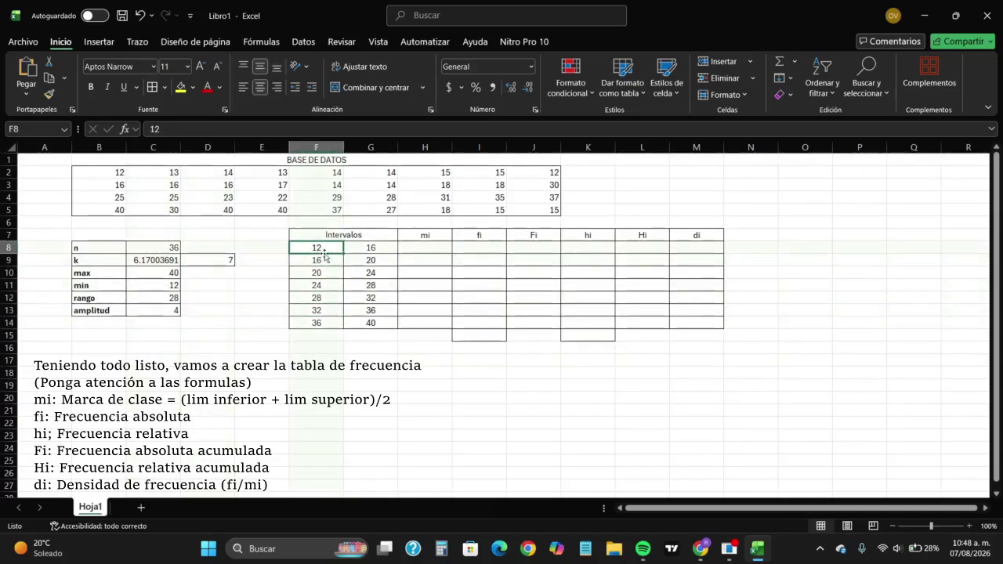
click(352, 248)
Step: Calculate the class mark in H8 with =PROMEDIO(F8,G8) and fill the formula down through H14
click(419, 246)
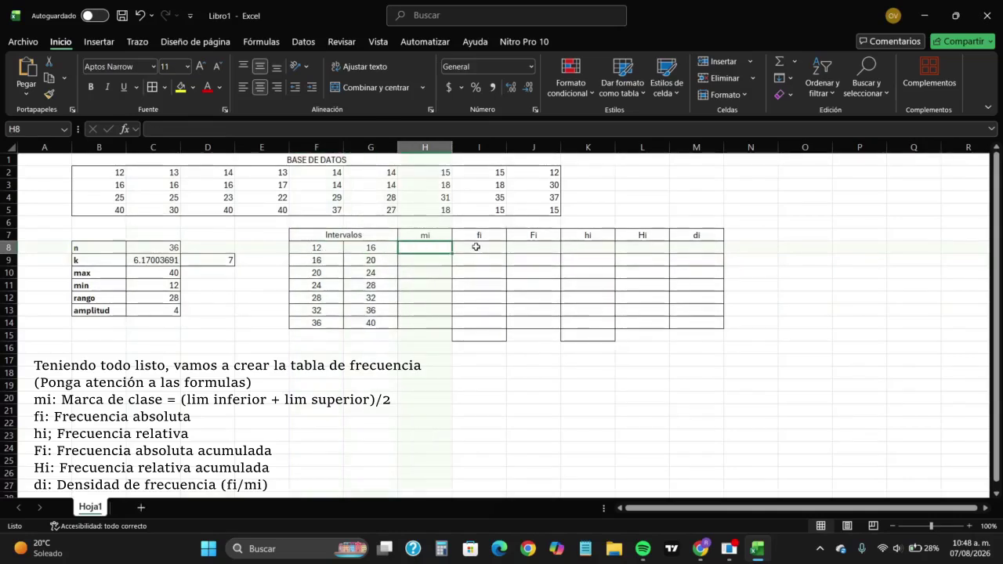
text(=)
key(Left)
key(BackSpace)
key(BackSpace)
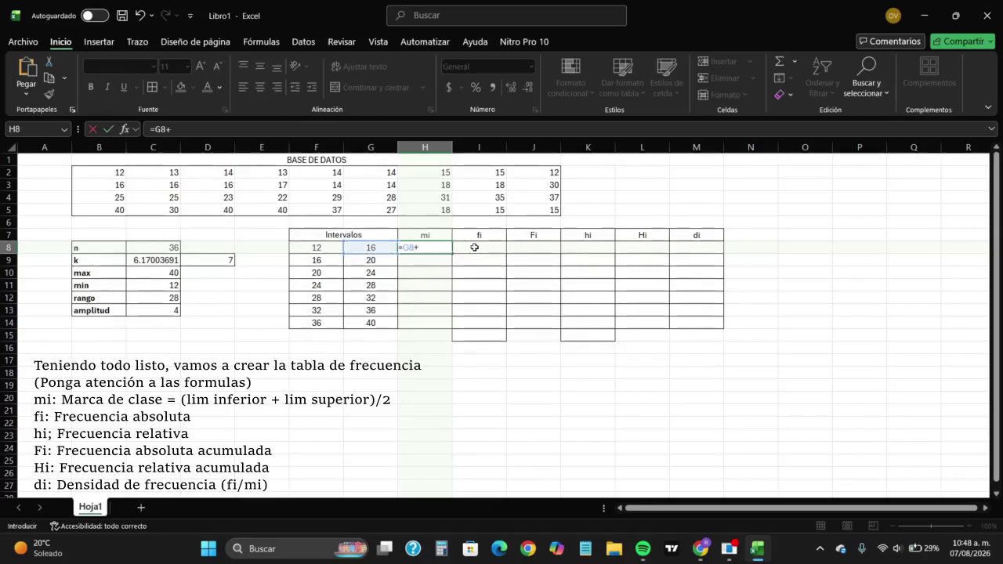
text(PROME)
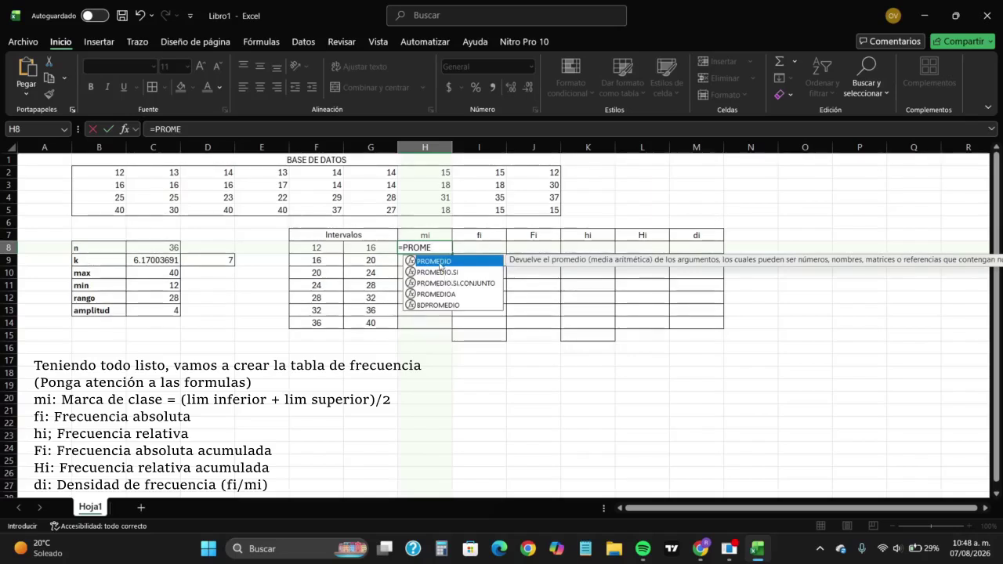
key(Tab)
key(Left)
key(Left)
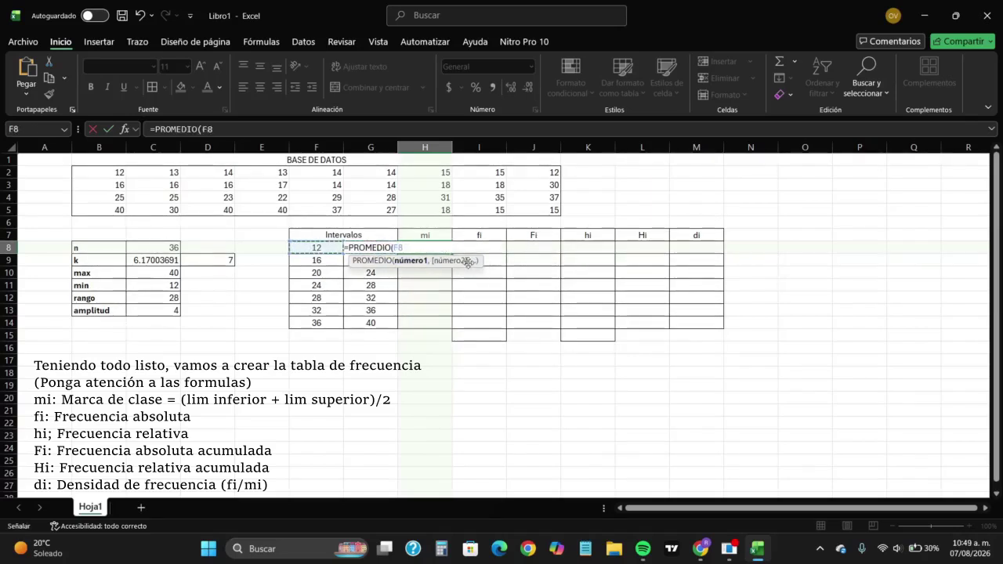
text(,H8)
key(Left)
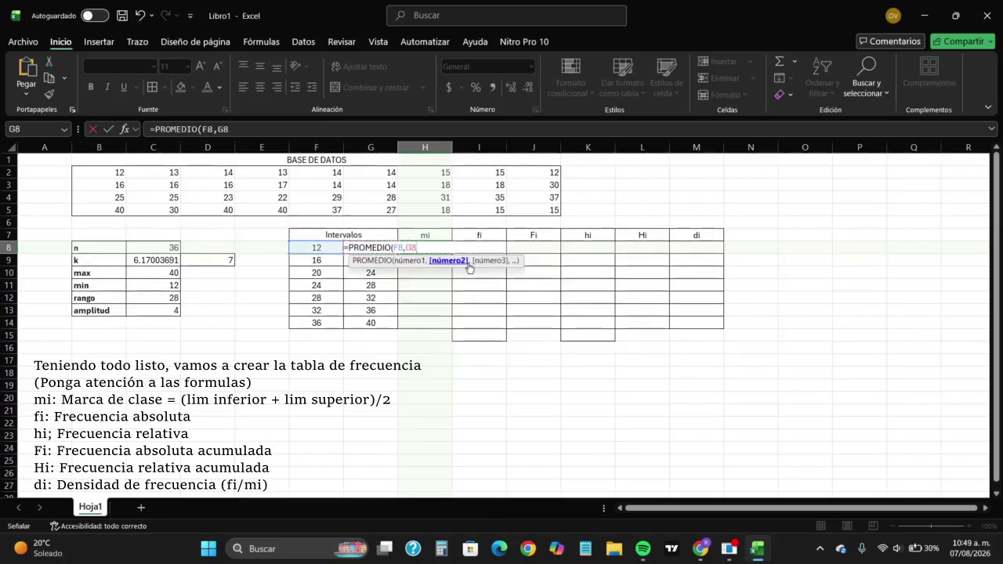
key(Return)
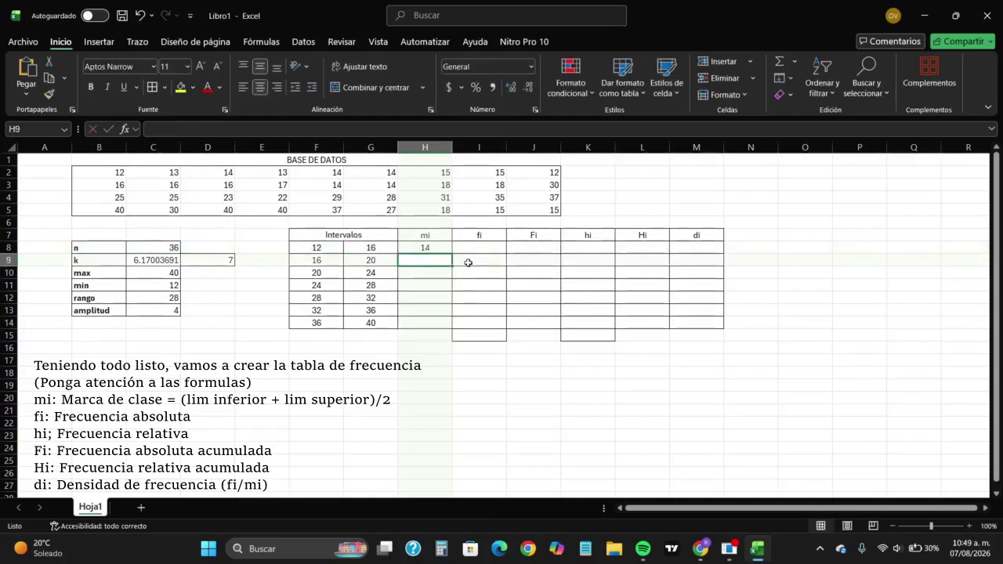
click(431, 246)
drag(452, 256, 443, 322)
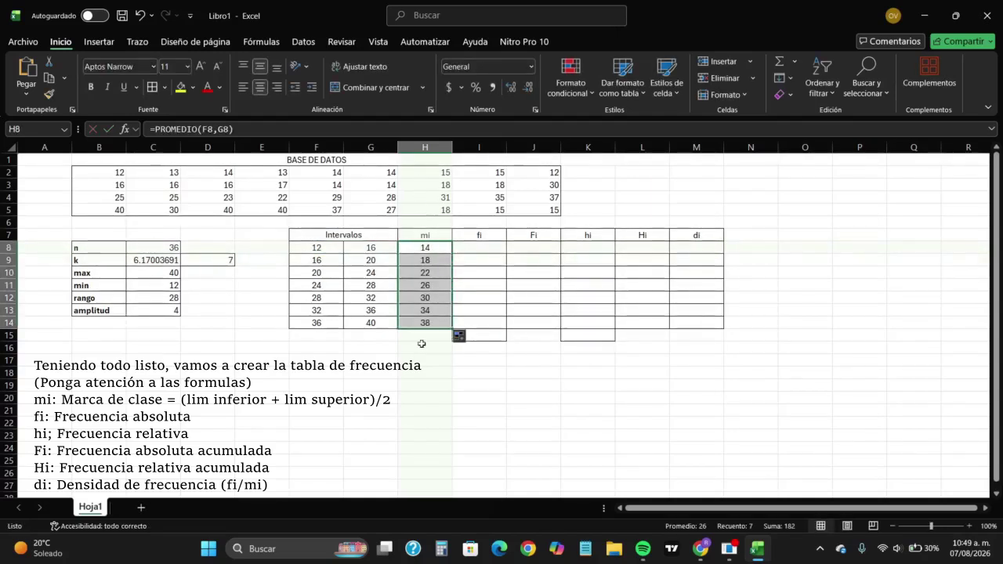
Step: Start a CONTAR.SI.CONJUNTO formula in I8 with the absolute data range $B$2:$J$5 as the first criteria range
click(488, 246)
text(=)
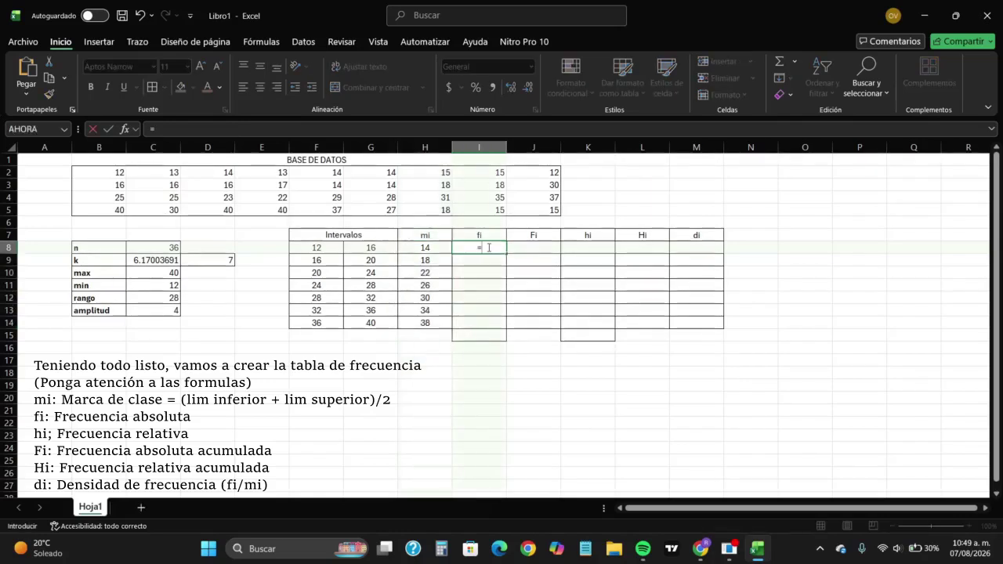
click(385, 130)
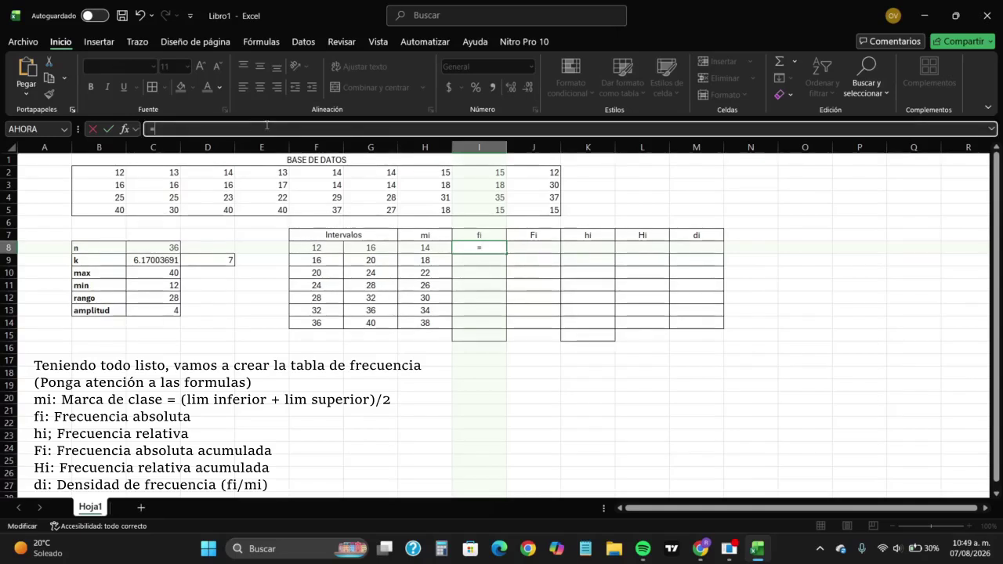
text(CONTAR)
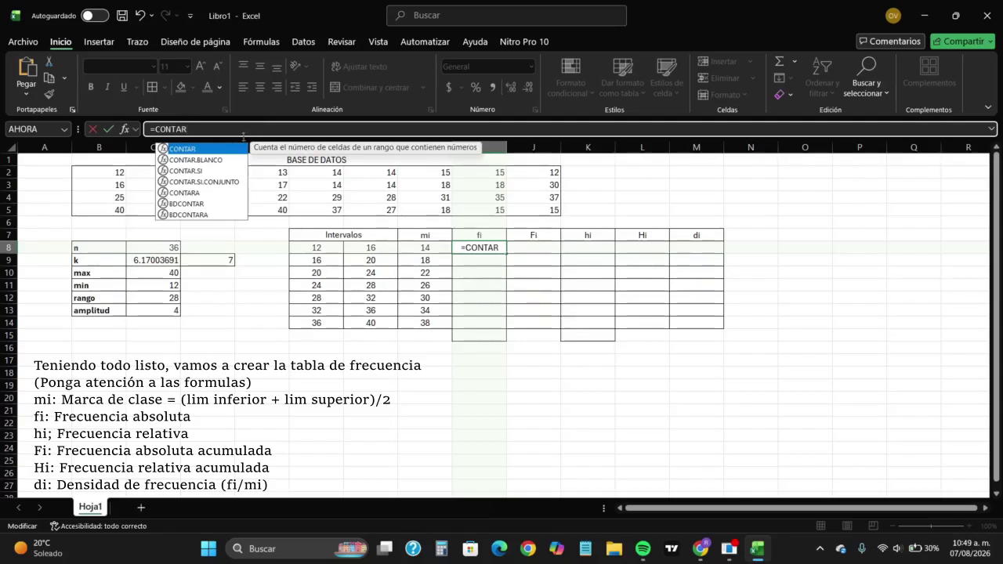
click(217, 183)
double_click(216, 183)
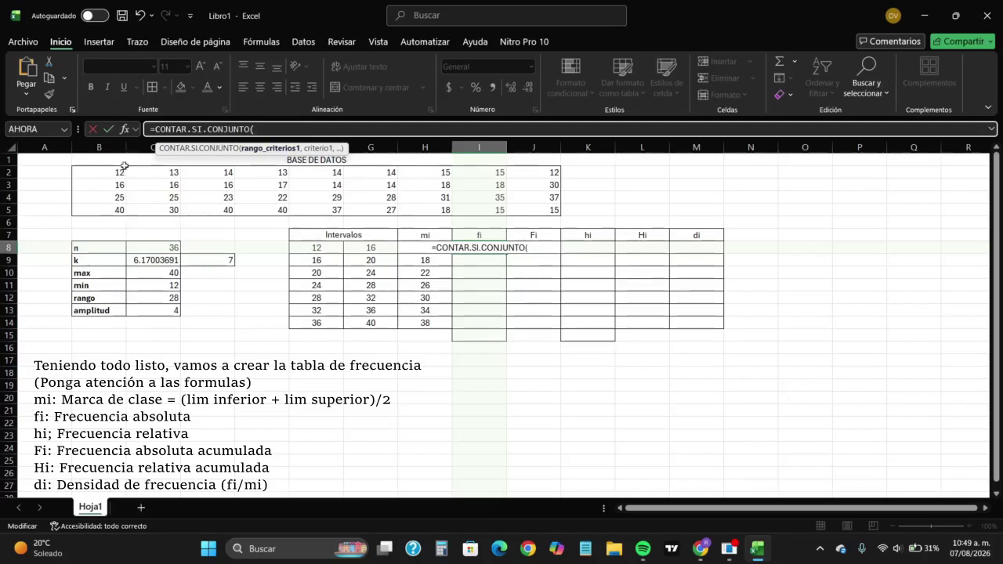
drag(112, 170, 541, 209)
key(F4)
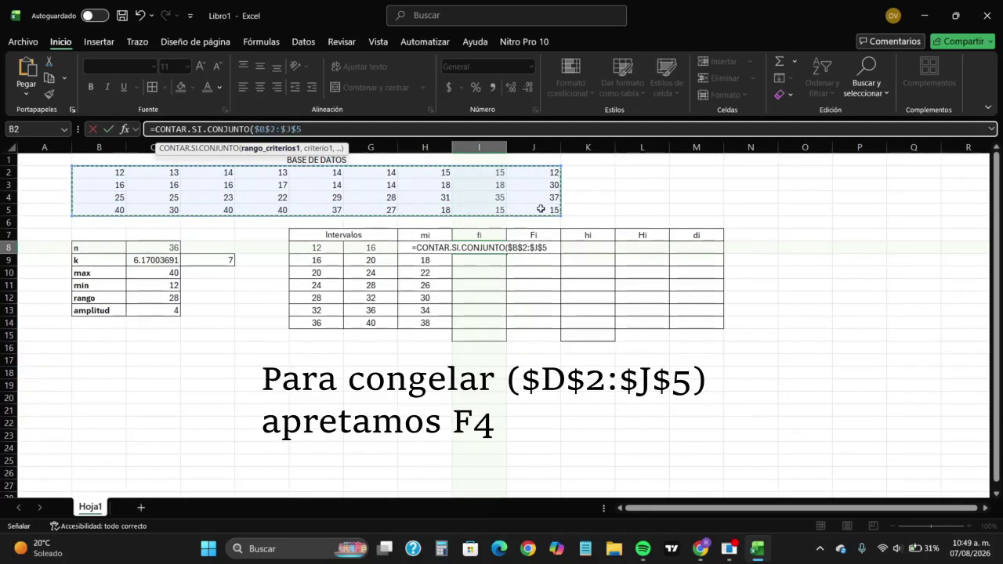
Step: Set the first criterion of the I8 formula to ">="&F8, the interval's lower limit
text(,)
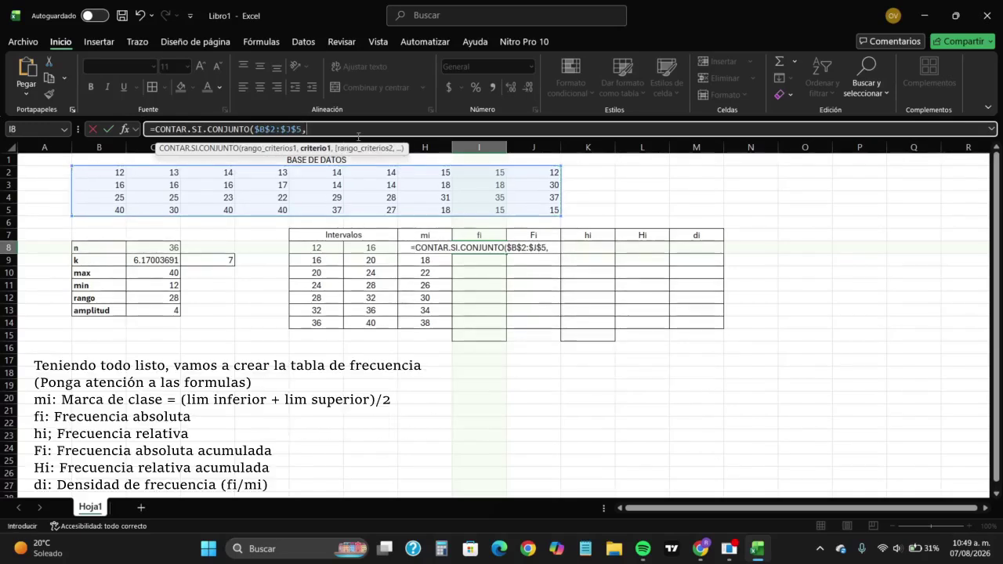
text(")
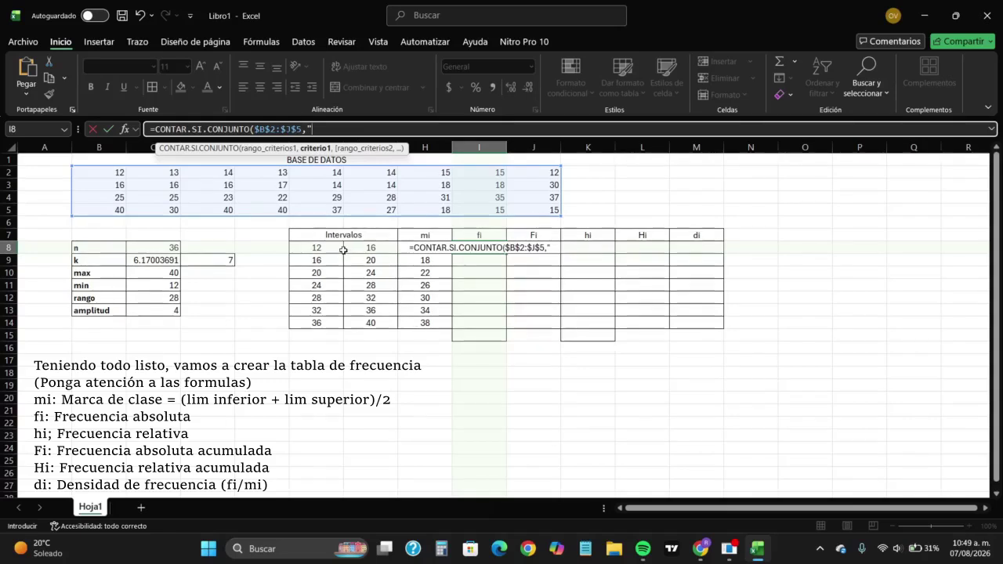
text(>=)
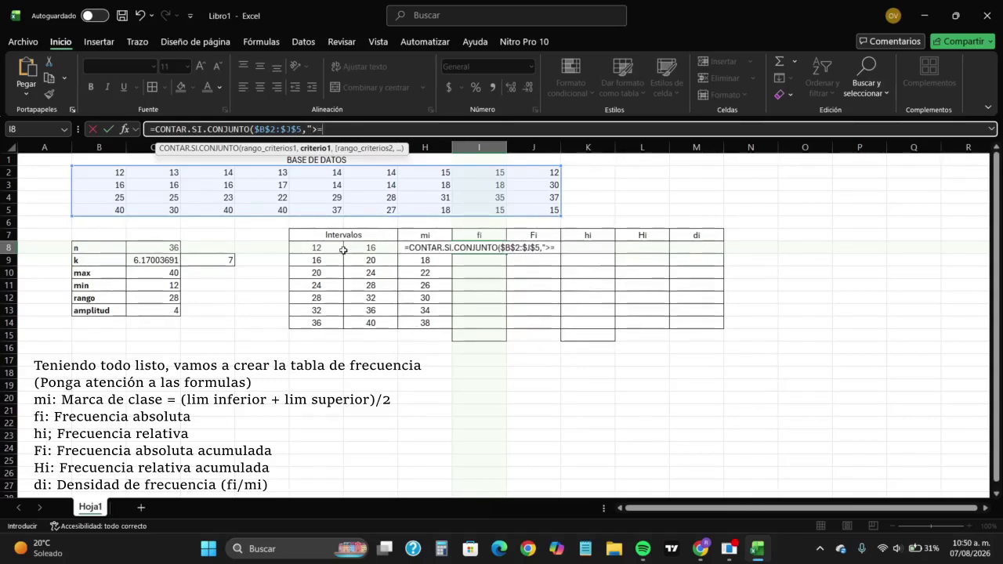
text(",)
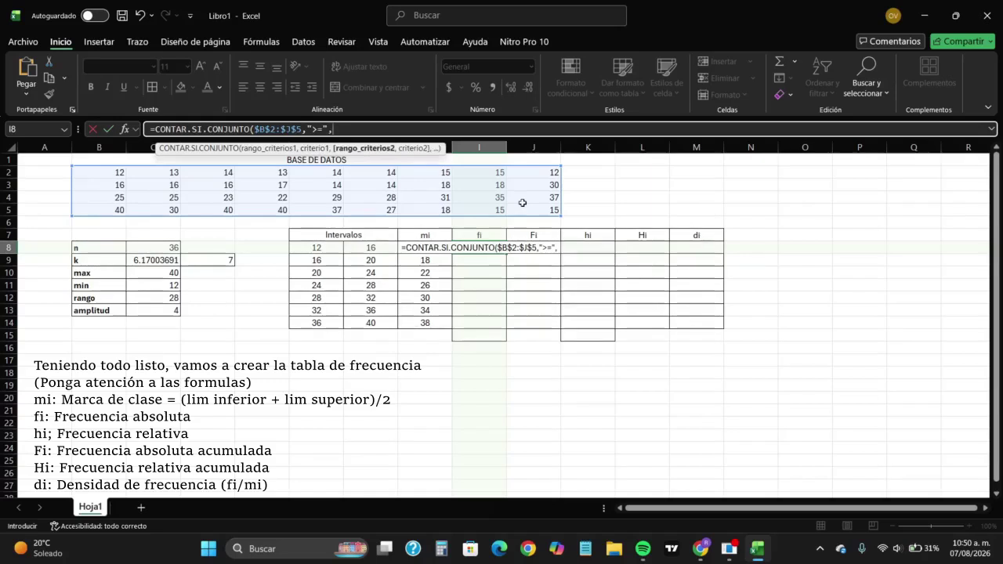
key(BackSpace)
text(&)
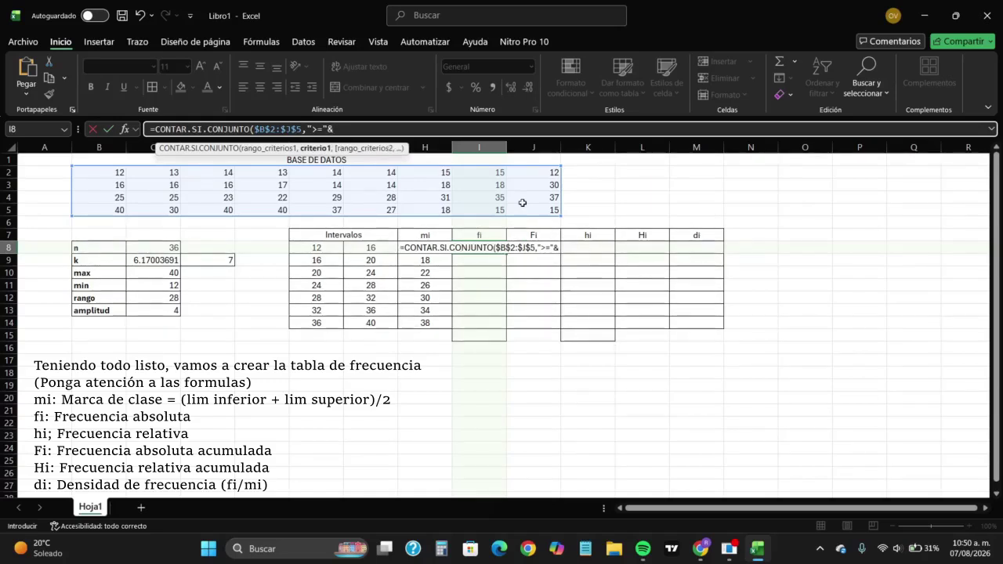
click(323, 250)
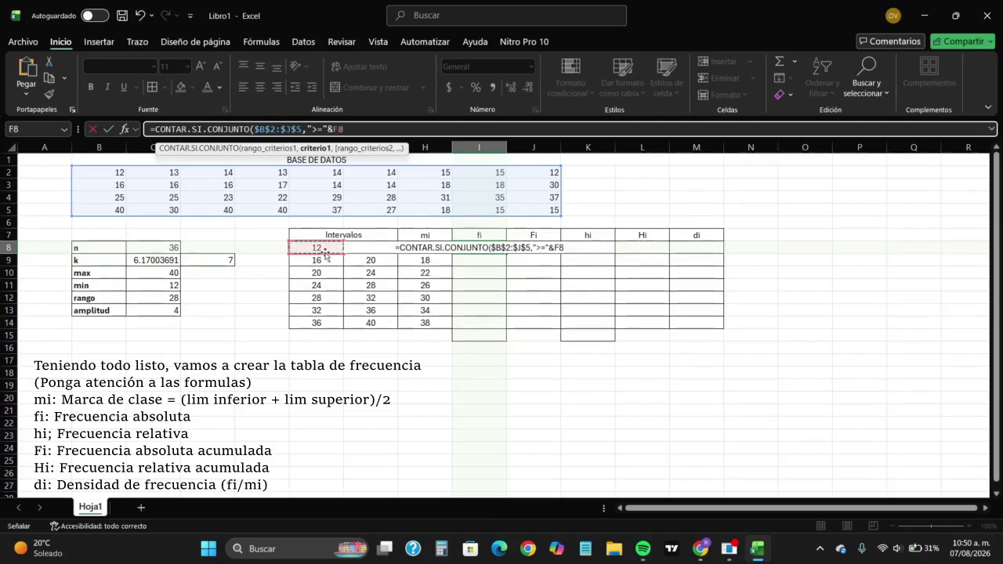
Step: Complete the I8 formula with $B$2:$J$5 as the second criteria range and "<"&G8 as its criterion
text(,)
click(95, 170)
drag(96, 171, 538, 216)
key(F4)
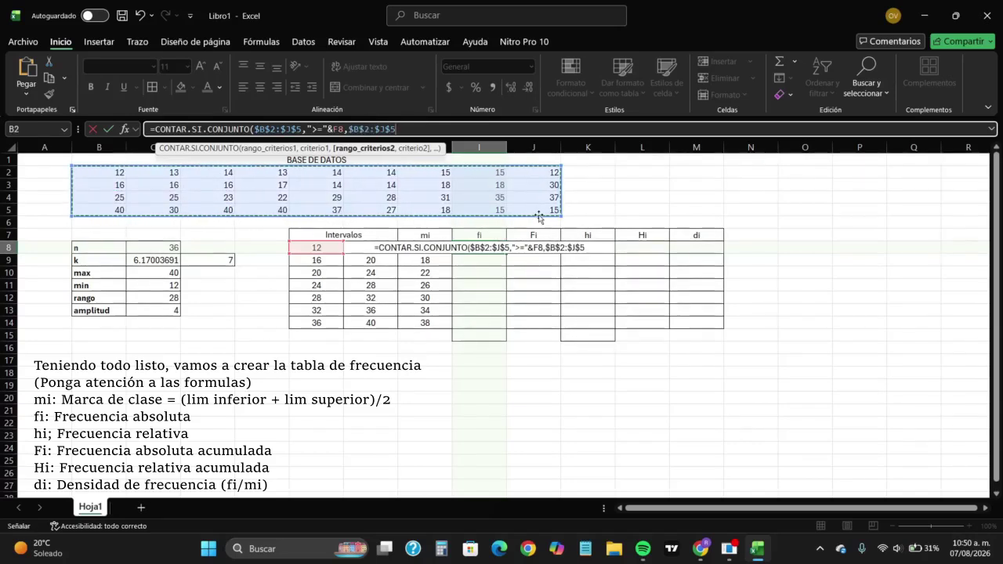
text(,")
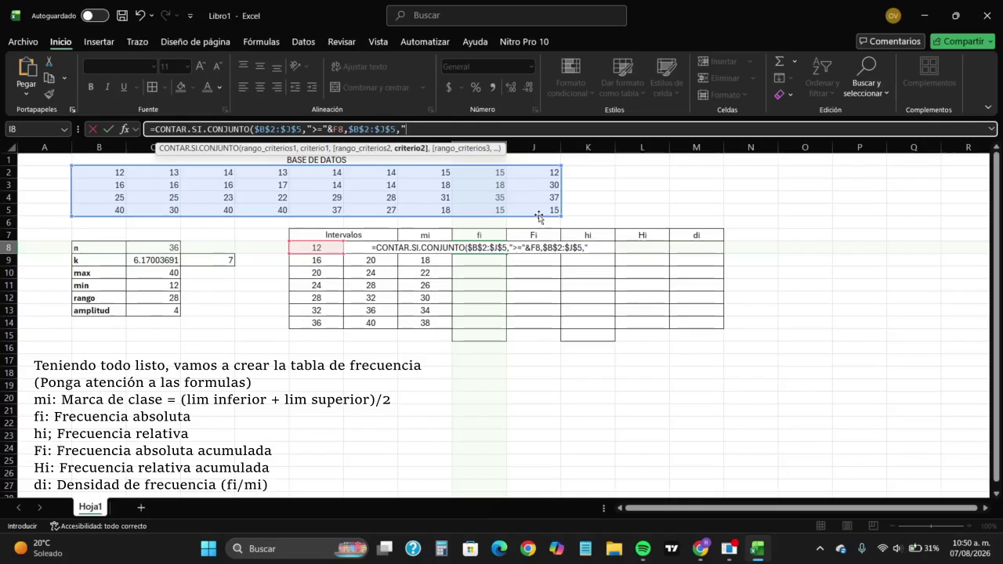
text(<")
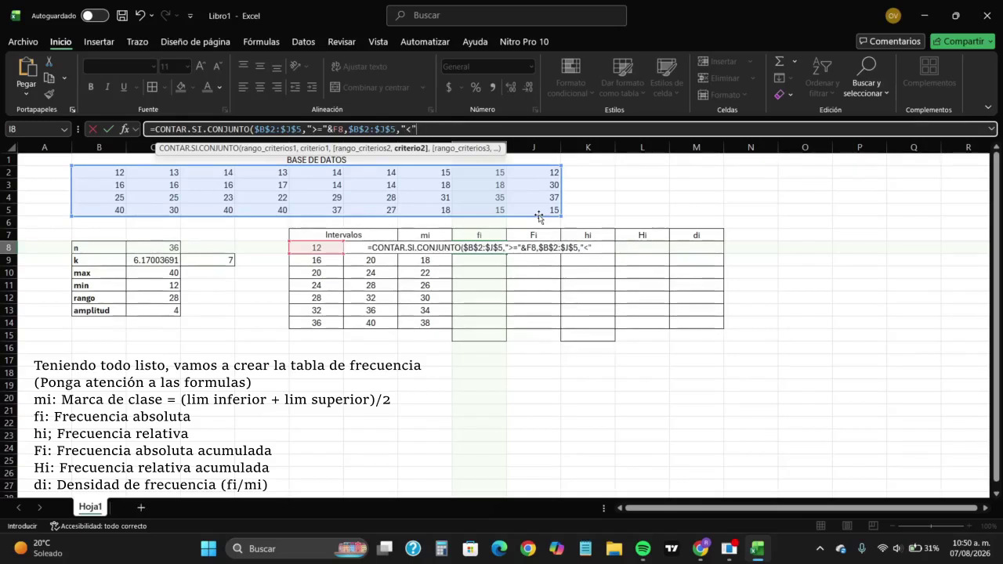
text(&)
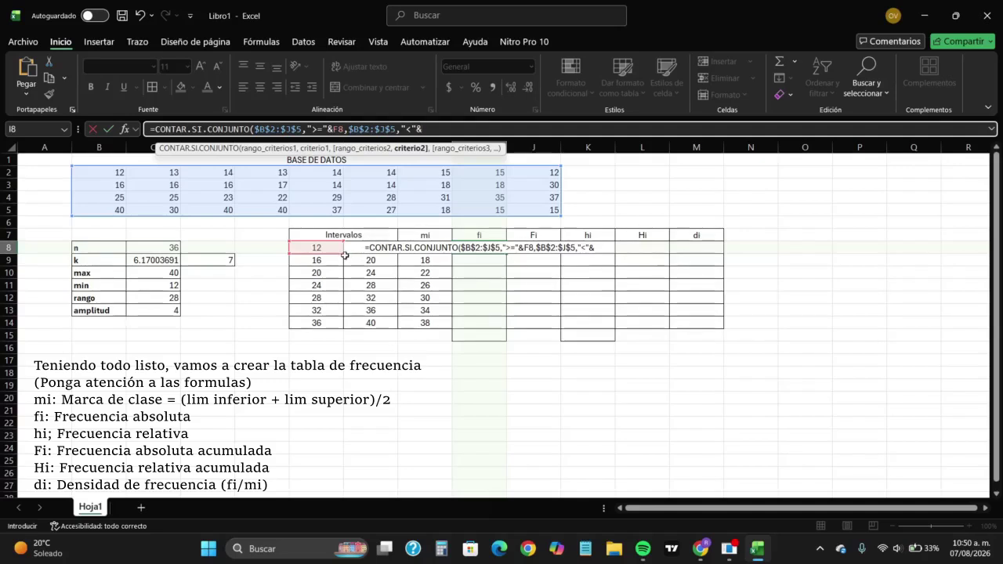
key(Left)
key(Left)
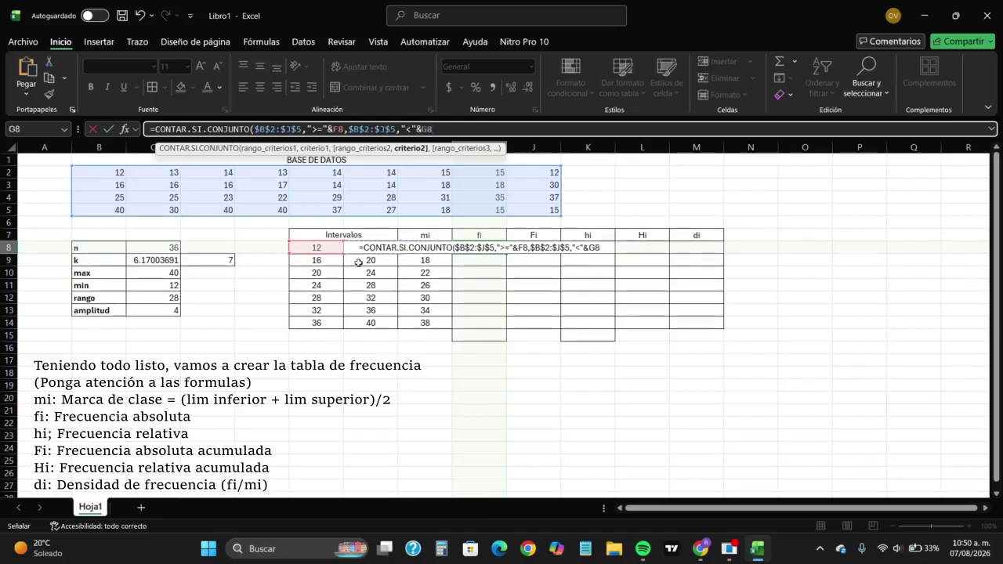
key(Return)
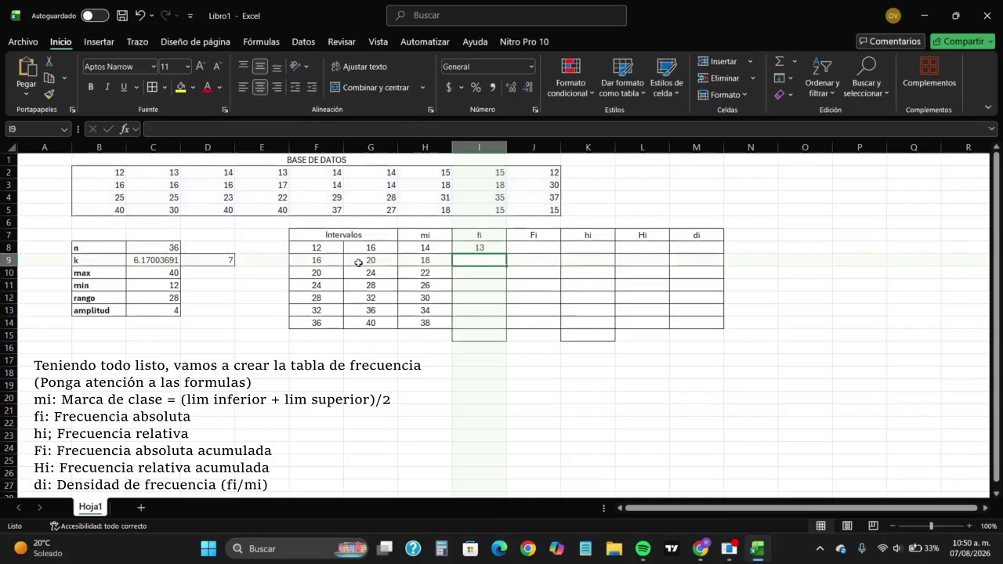
Step: Fill the absolute frequency formula from I8 down through I14
double_click(473, 249)
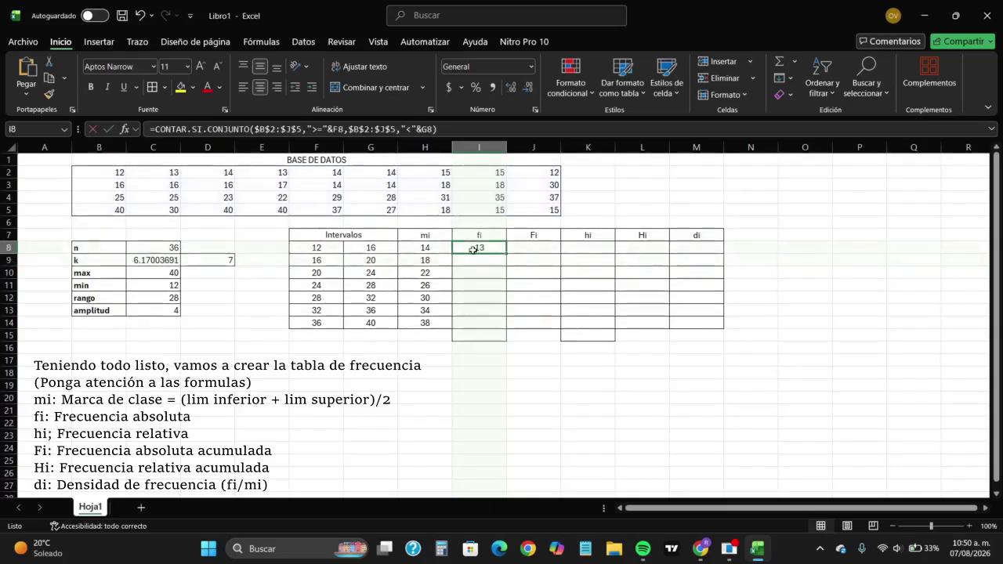
click(474, 325)
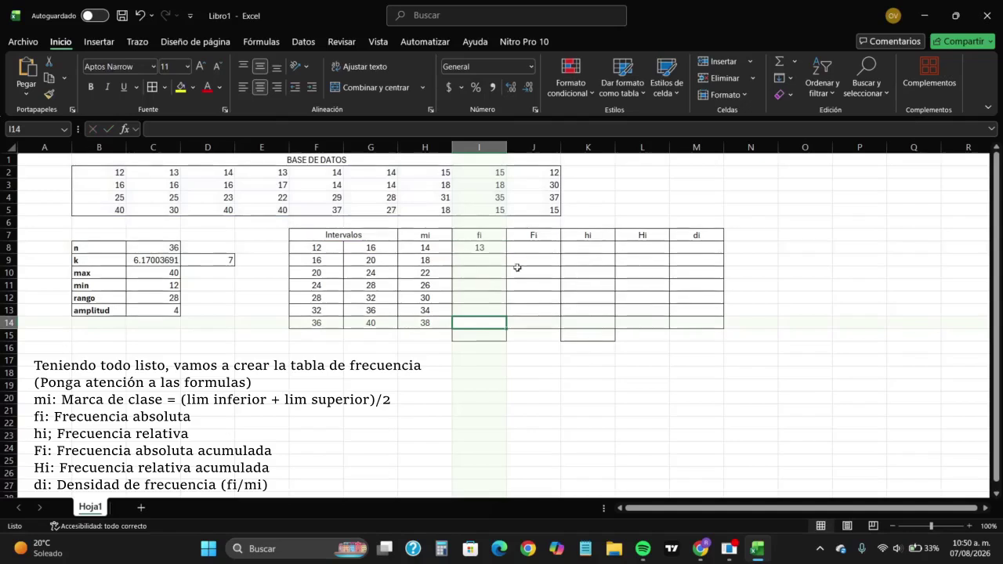
click(493, 249)
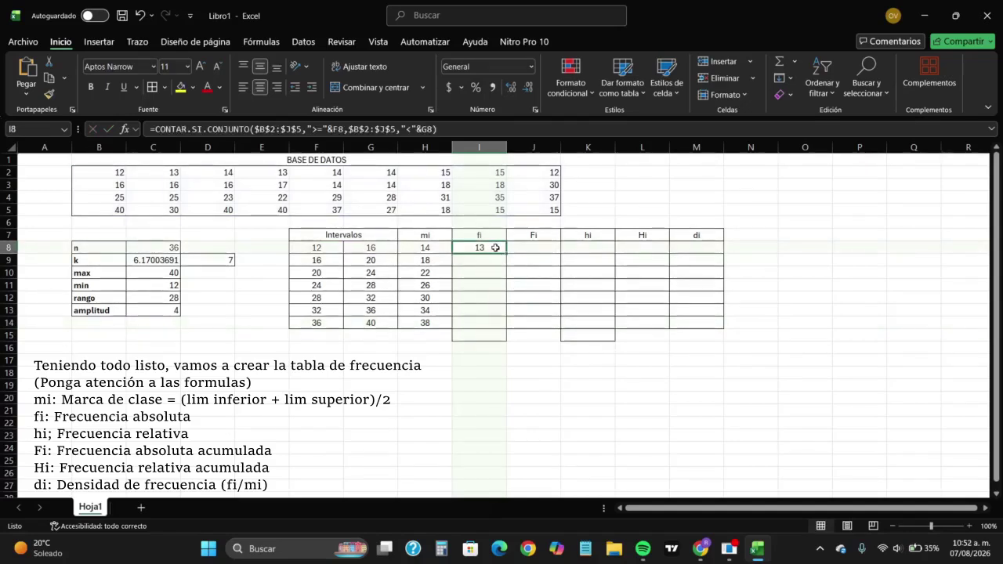
double_click(506, 253)
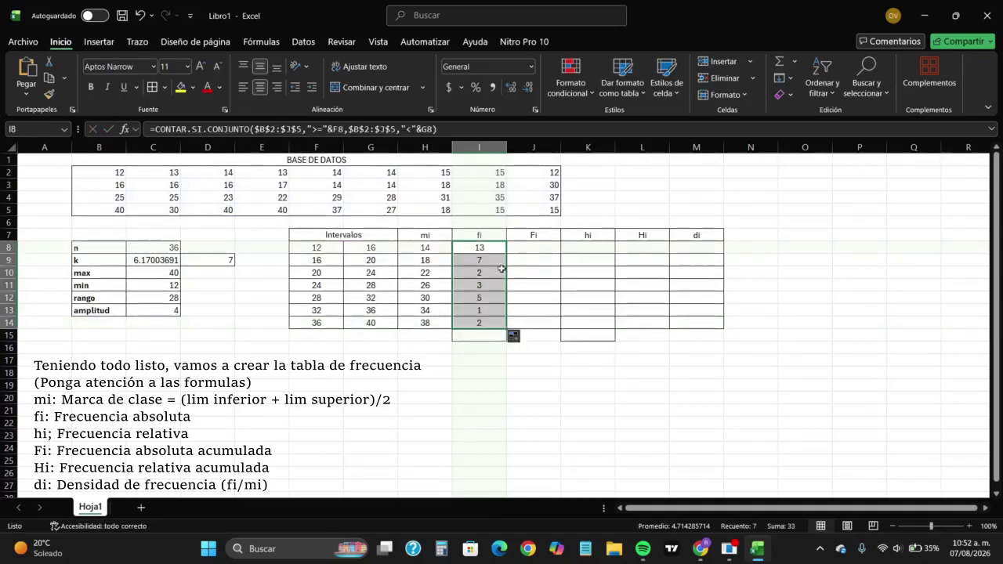
click(577, 360)
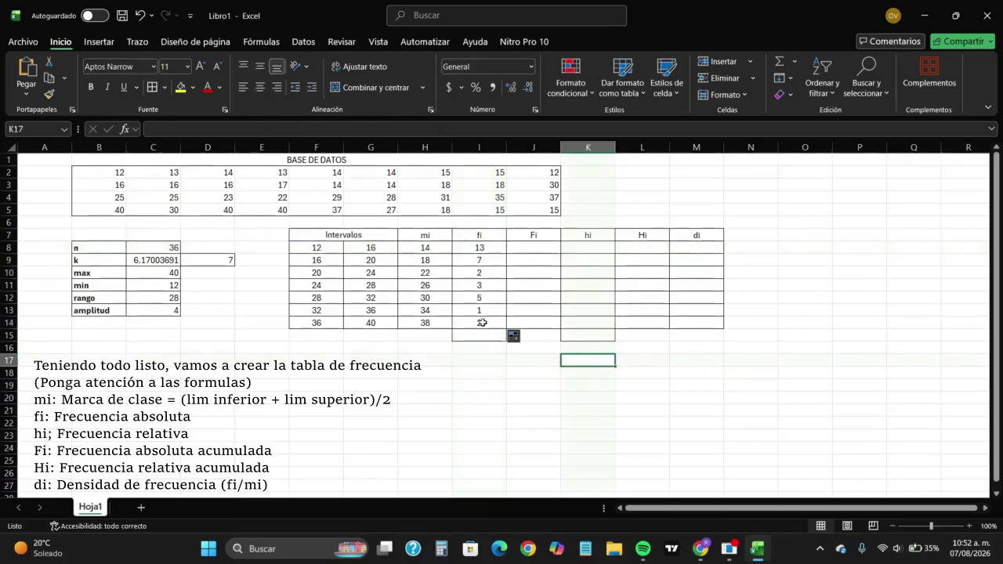
Step: Change the second criterion of the I14 formula to "<="&G14 so the last interval includes its upper limit
double_click(482, 322)
click(567, 323)
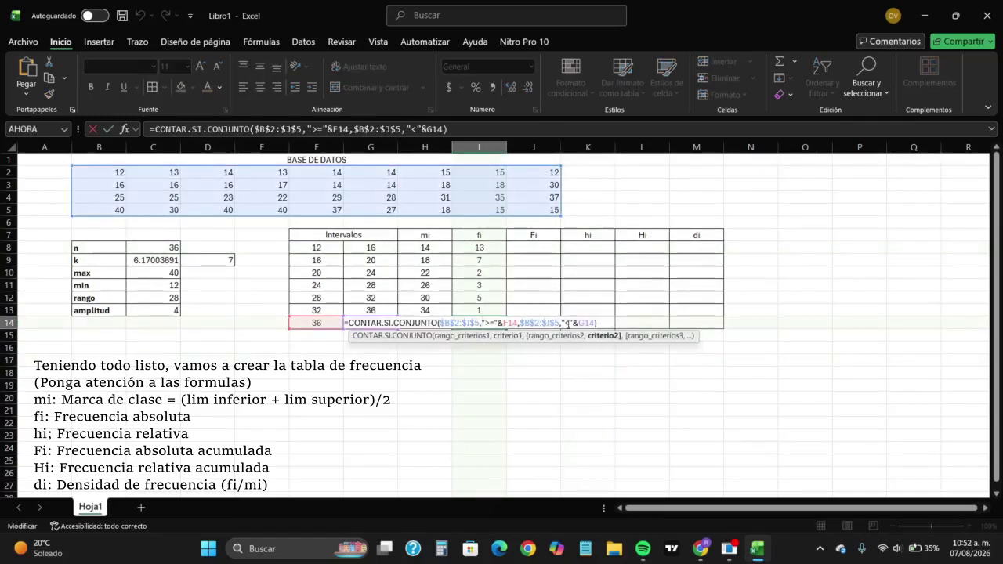
click(667, 394)
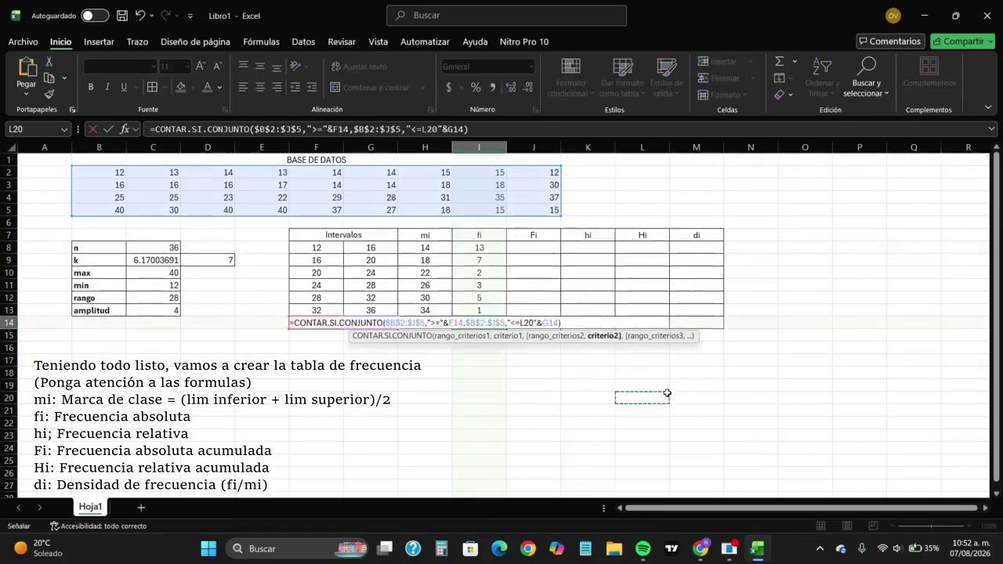
key(ctrl+z)
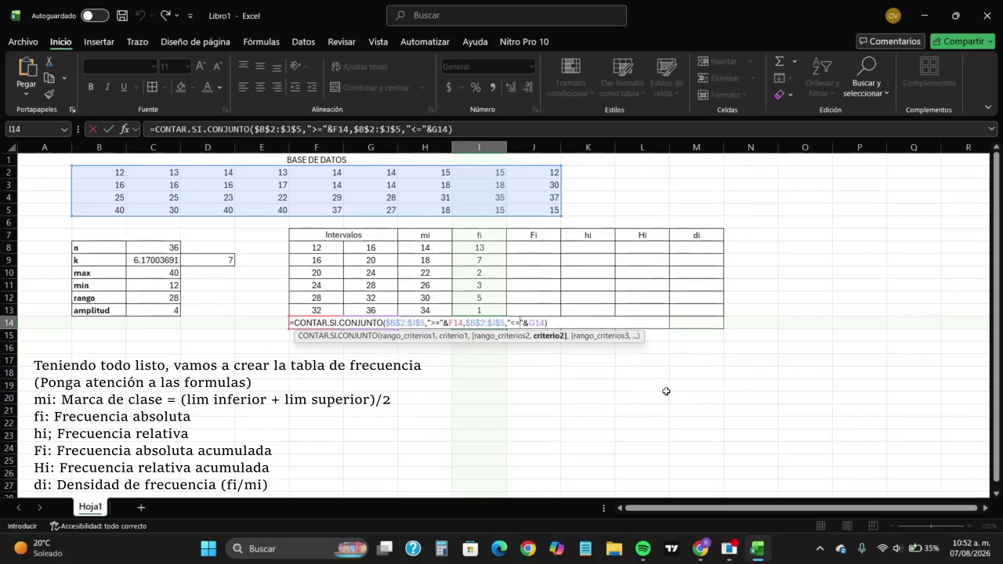
key(Return)
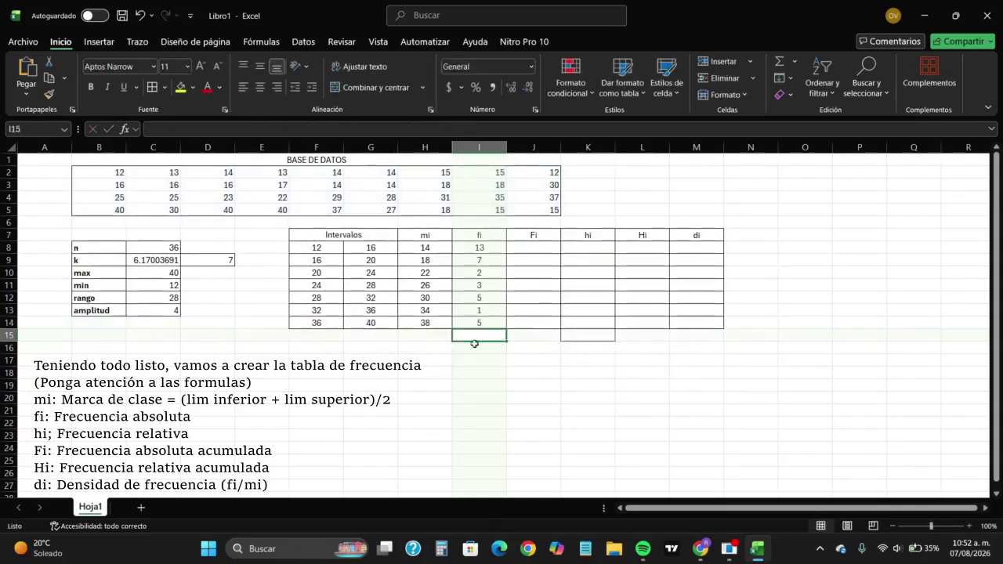
Step: Total the fi column in I15 with =SUMA(I8:I14) and center the contents of cells I15 and K15
text(=)
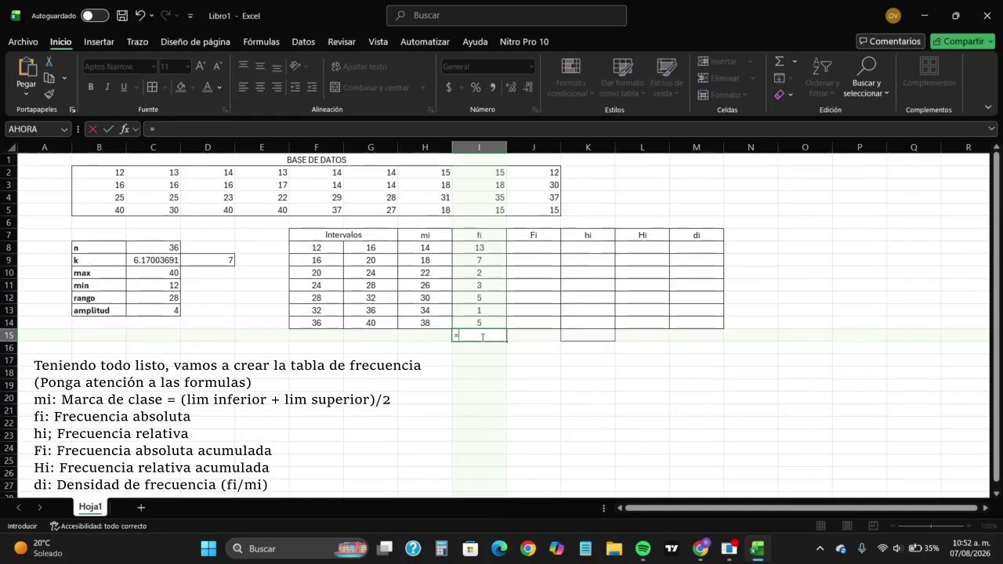
text(suma()
drag(477, 248, 480, 320)
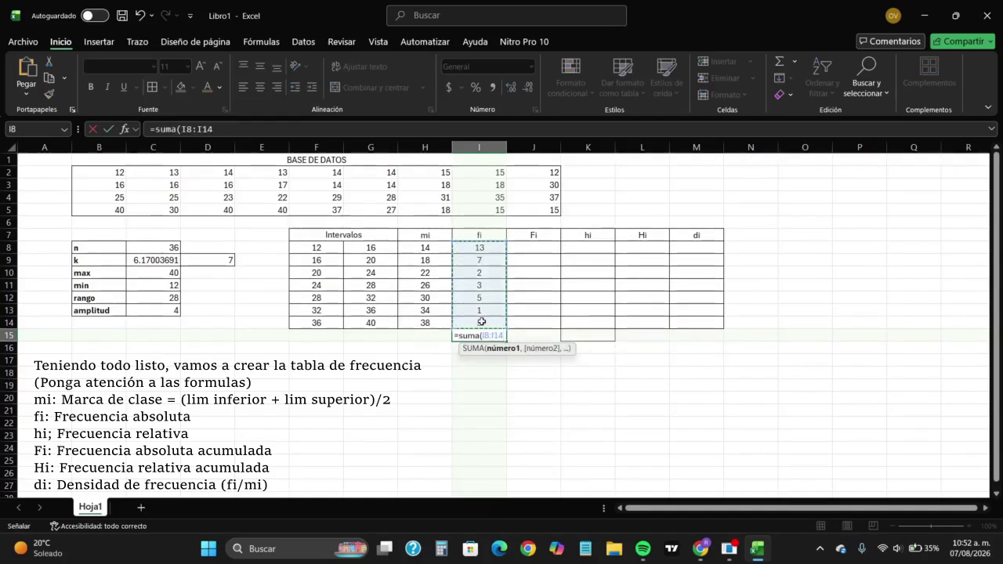
key(Return)
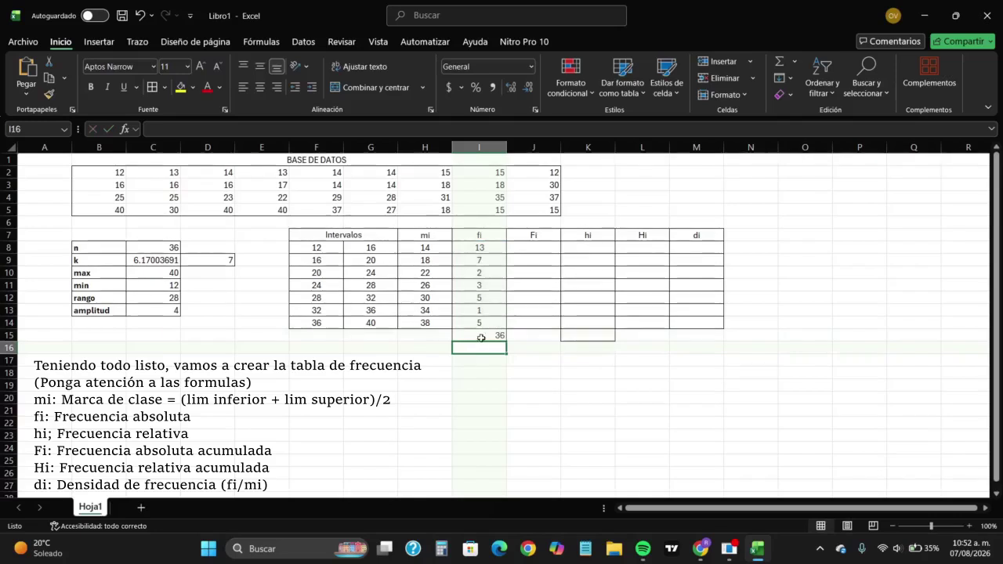
click(480, 336)
ctrl+click(593, 335)
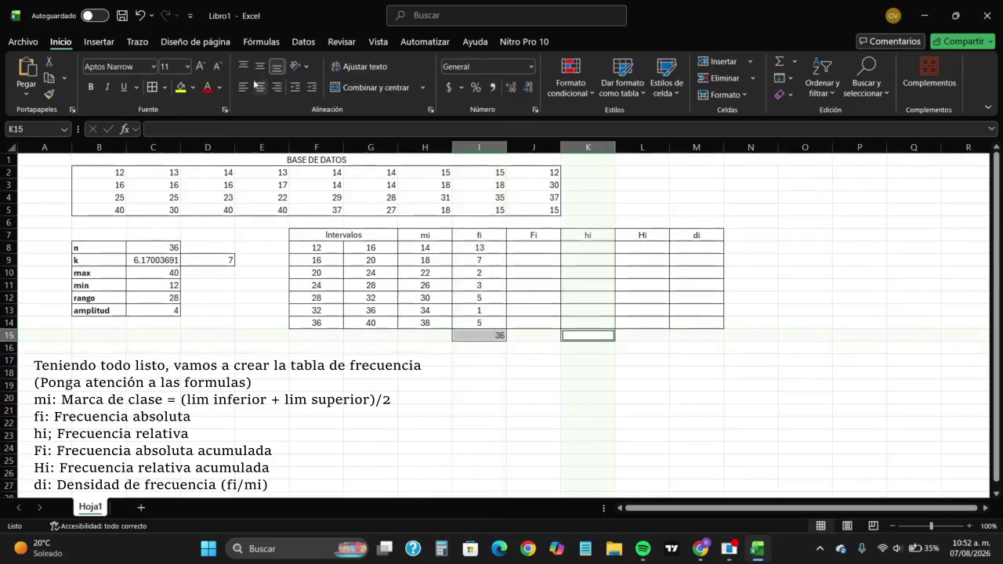
Step: Set the first cumulative frequency in J8 equal to the first absolute frequency with =I8
click(516, 249)
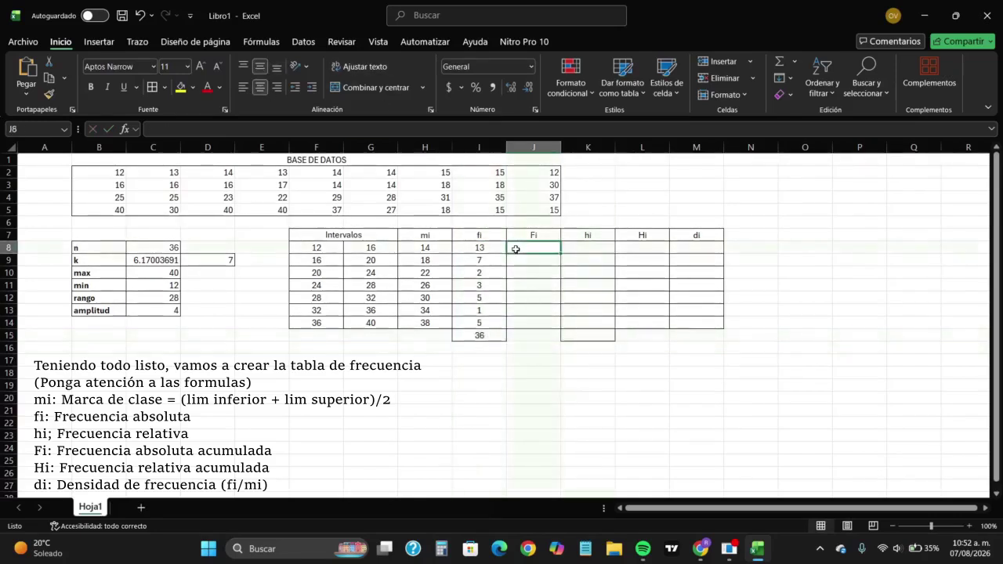
text(=)
click(478, 249)
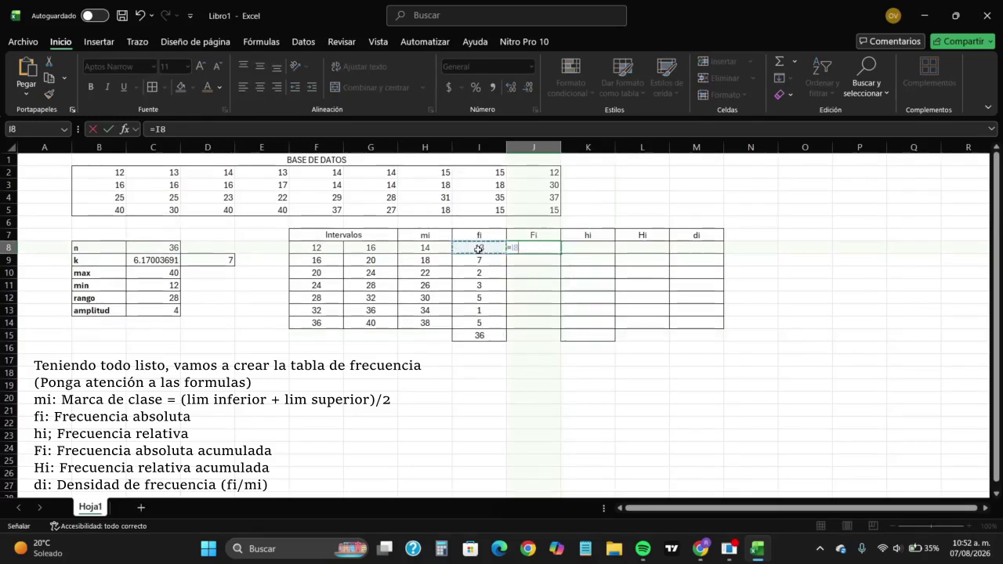
key(Return)
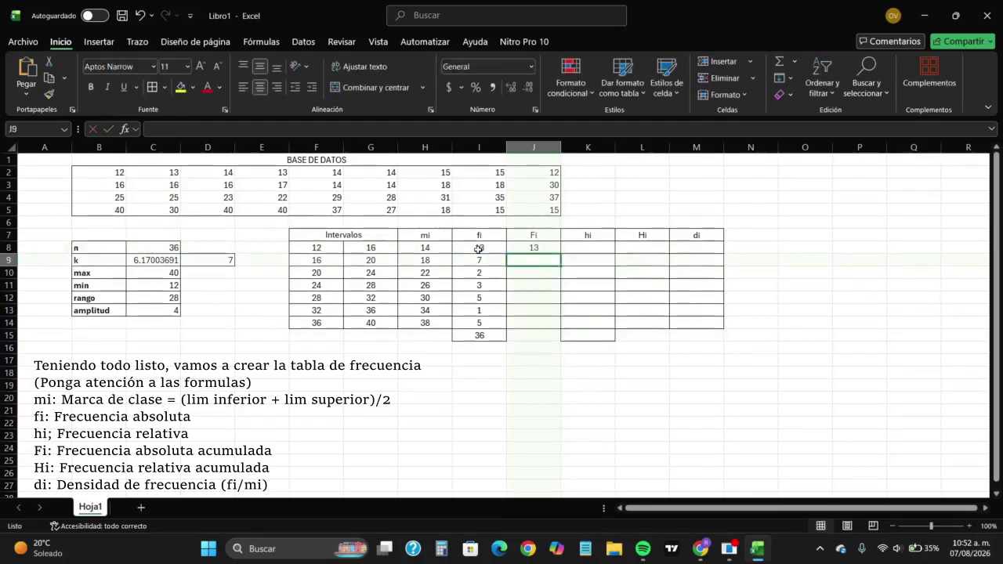
Step: Enter =J8+I9 in J9 and fill the cumulative frequency formula down through J14
text(=)
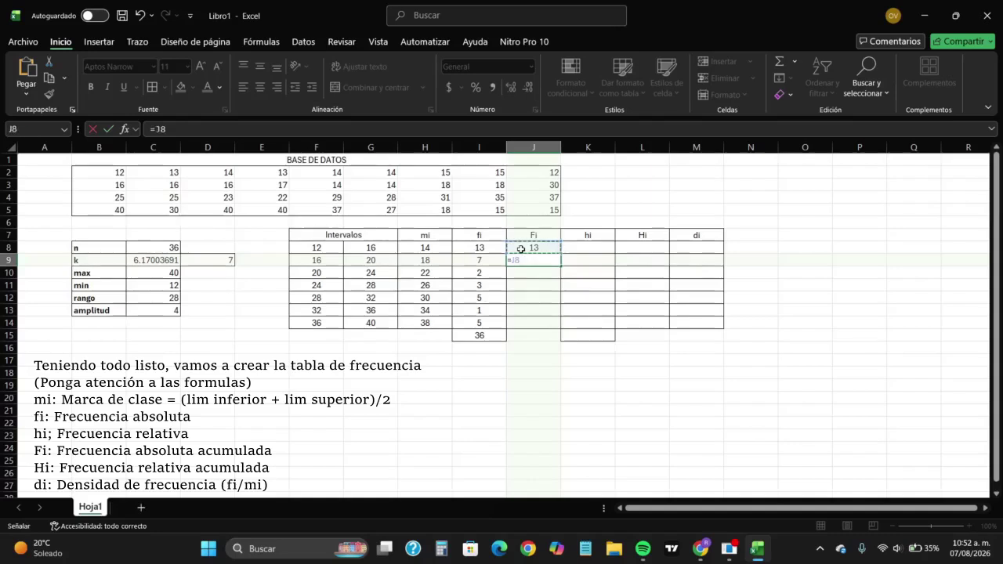
click(516, 250)
text(+)
click(480, 261)
key(Return)
click(539, 260)
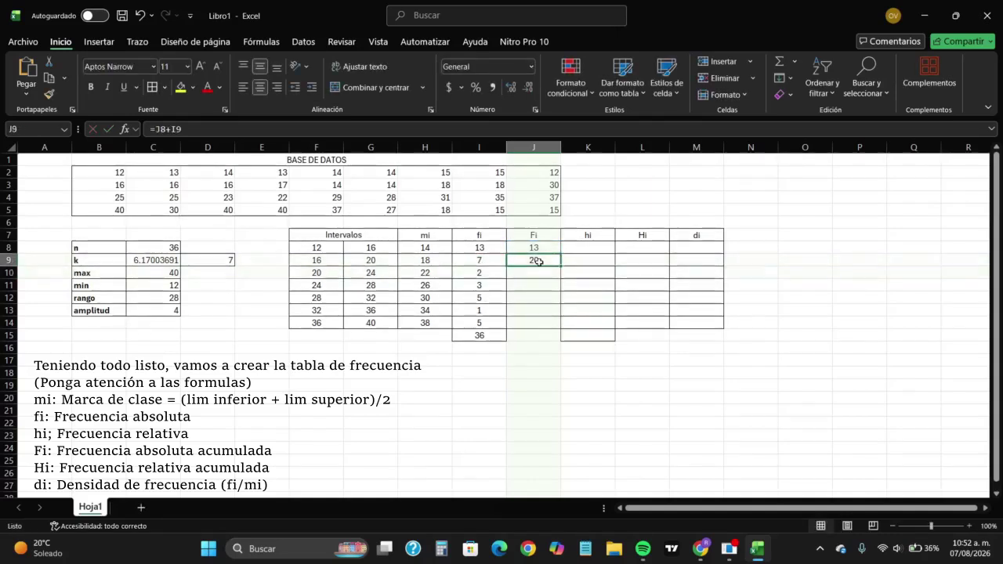
double_click(561, 267)
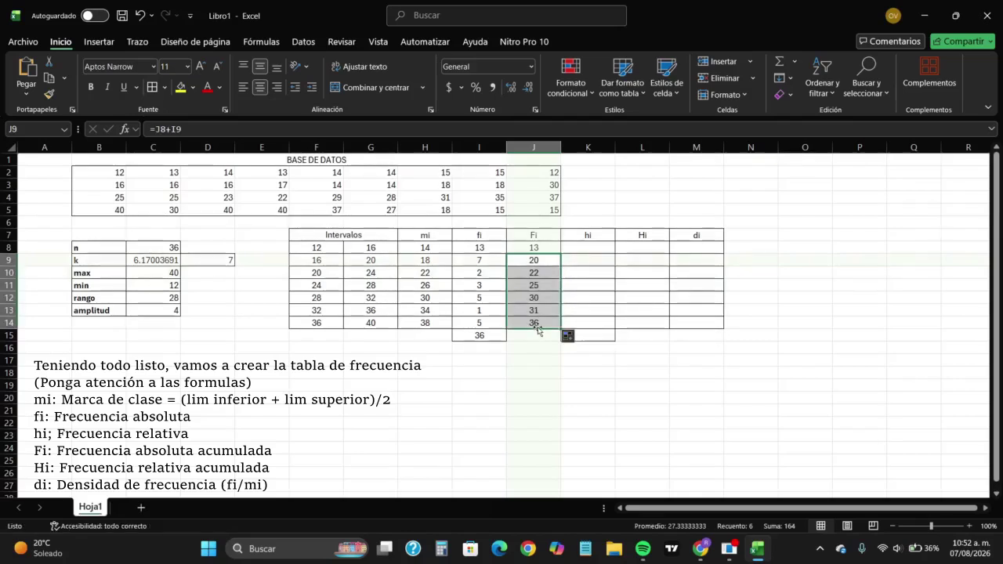
Step: Label the fi total with "n" in H15 and align the label to the right of its cell
click(449, 333)
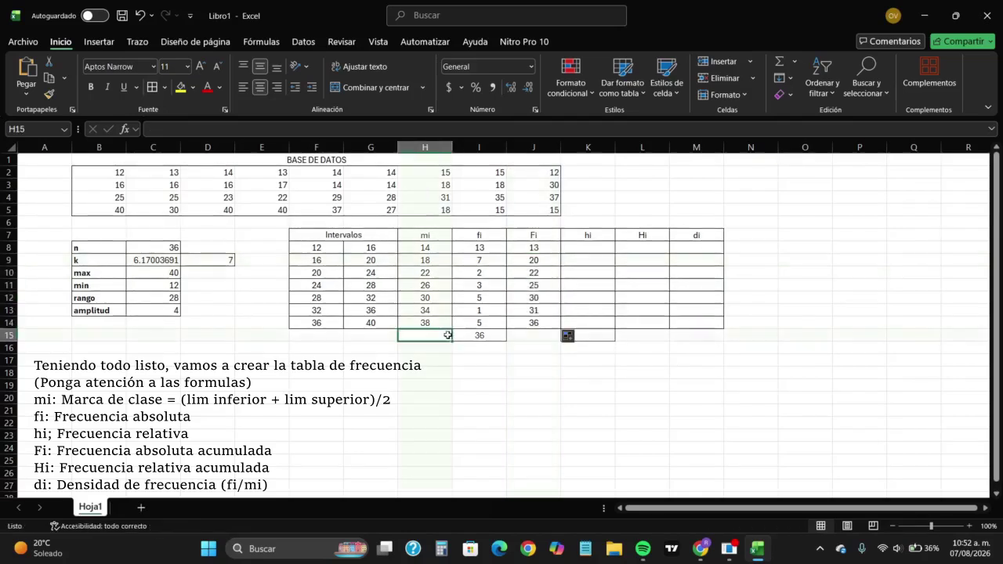
text(n)
click(401, 396)
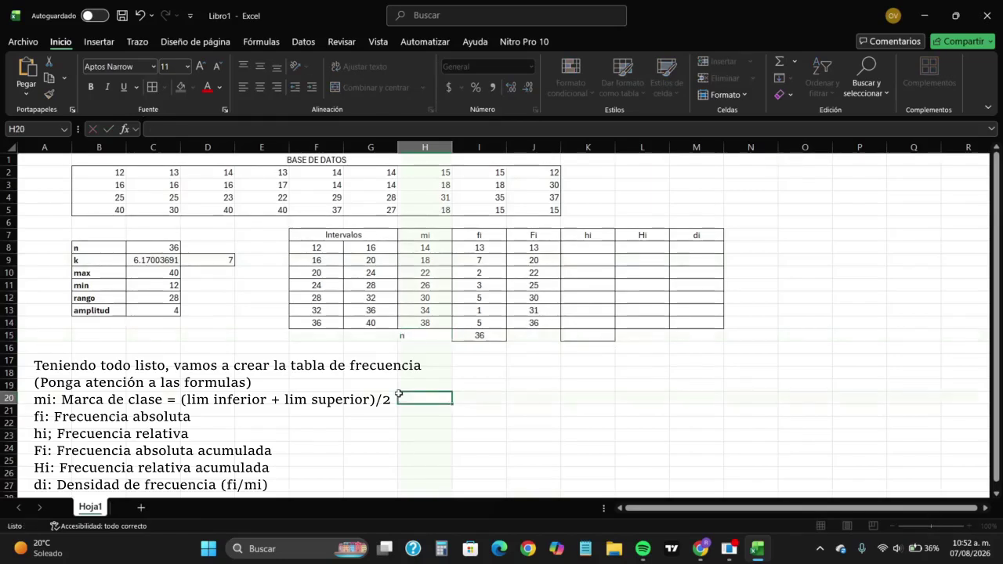
click(404, 333)
click(282, 88)
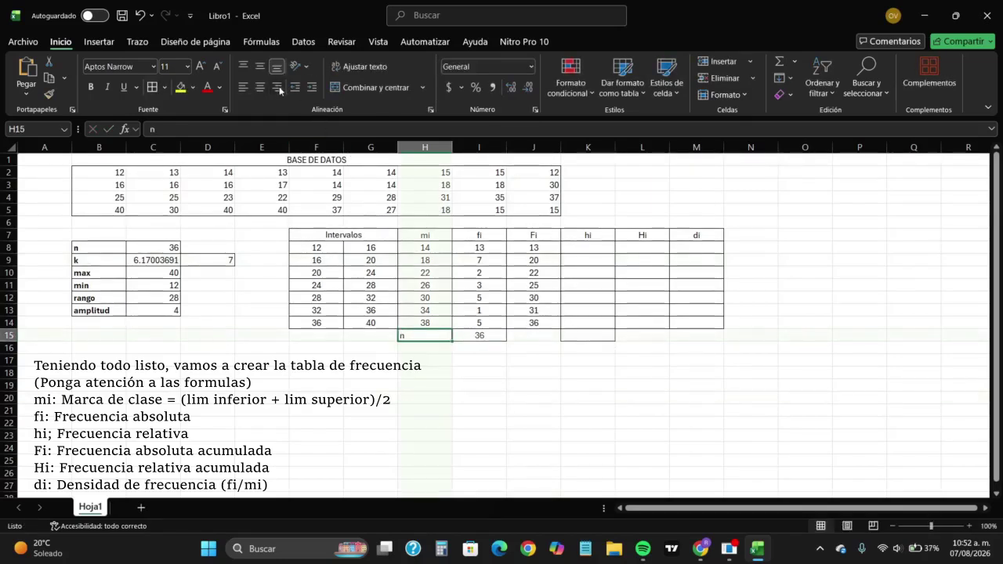
click(552, 359)
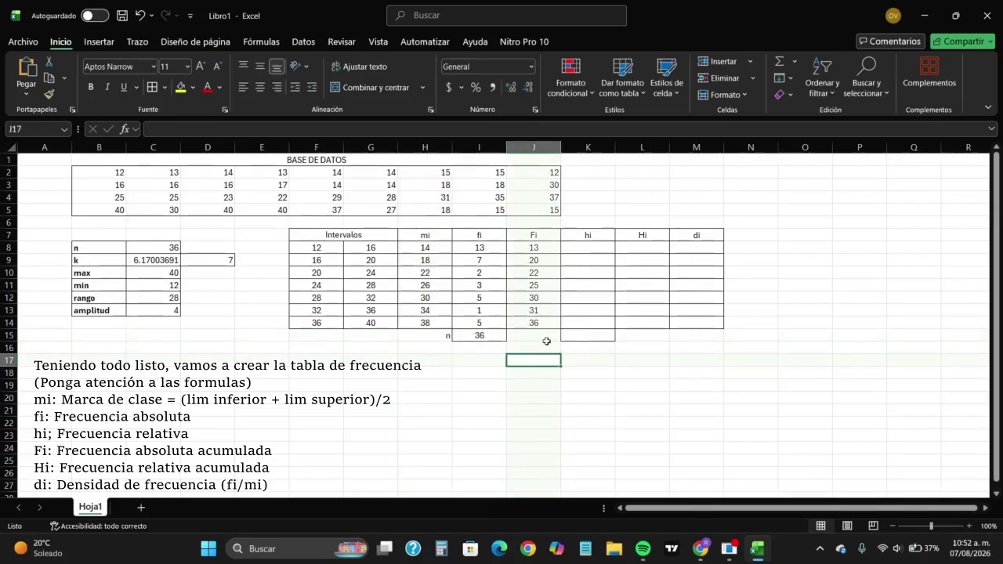
Step: Calculate the relative frequency in K8 with =I8/$I$15 and fill the formula down through K14
click(596, 246)
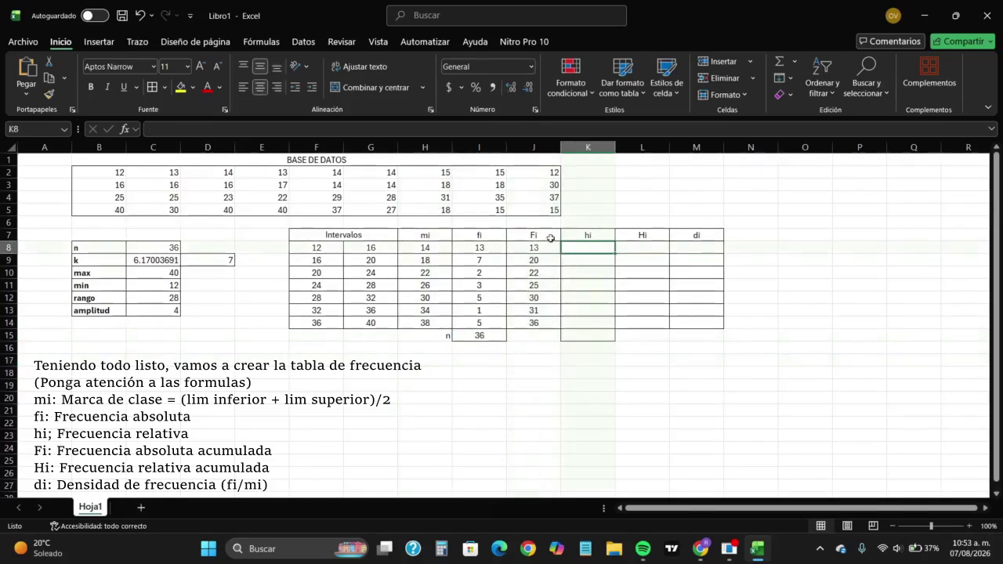
text(=)
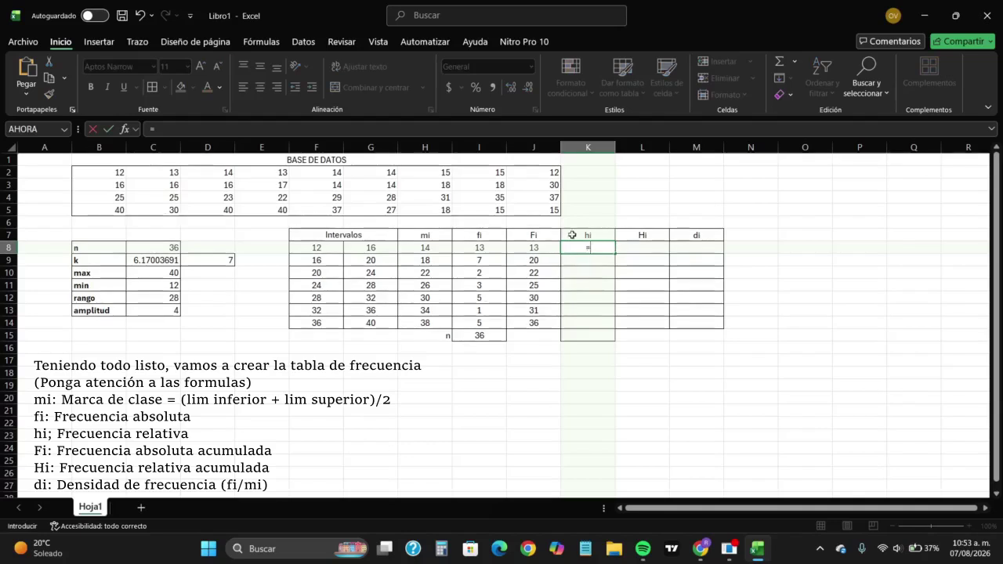
click(482, 248)
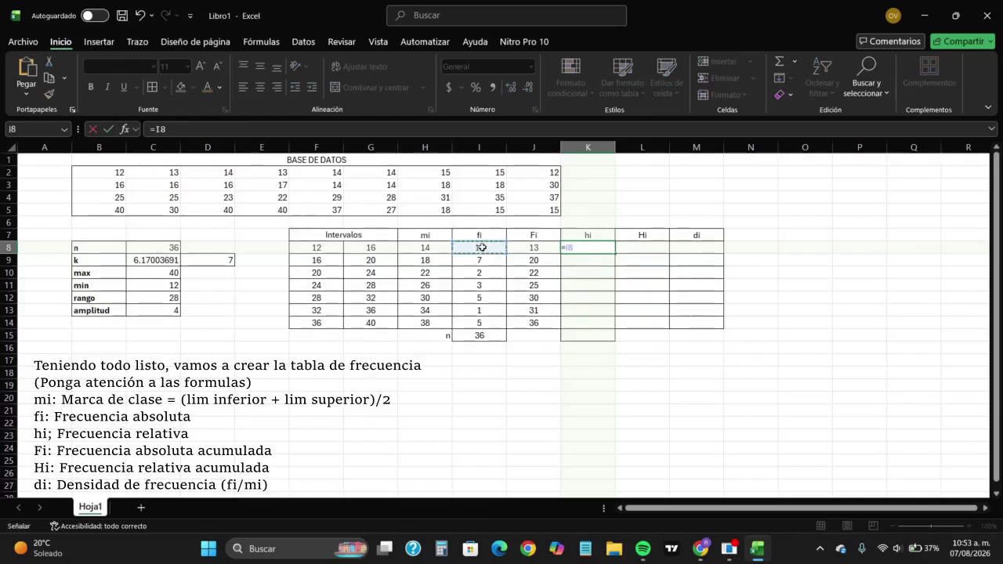
text(/)
click(478, 336)
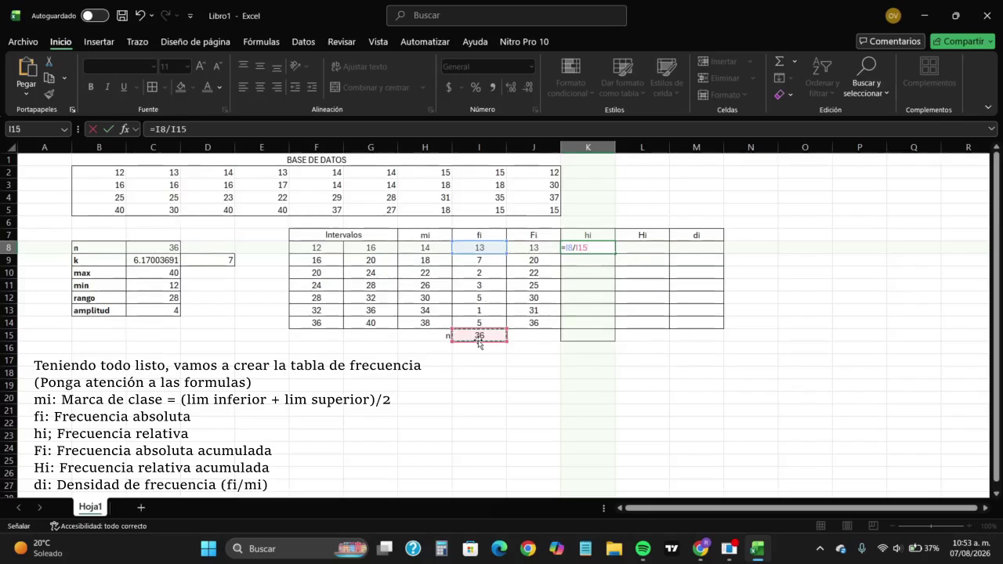
key(F4)
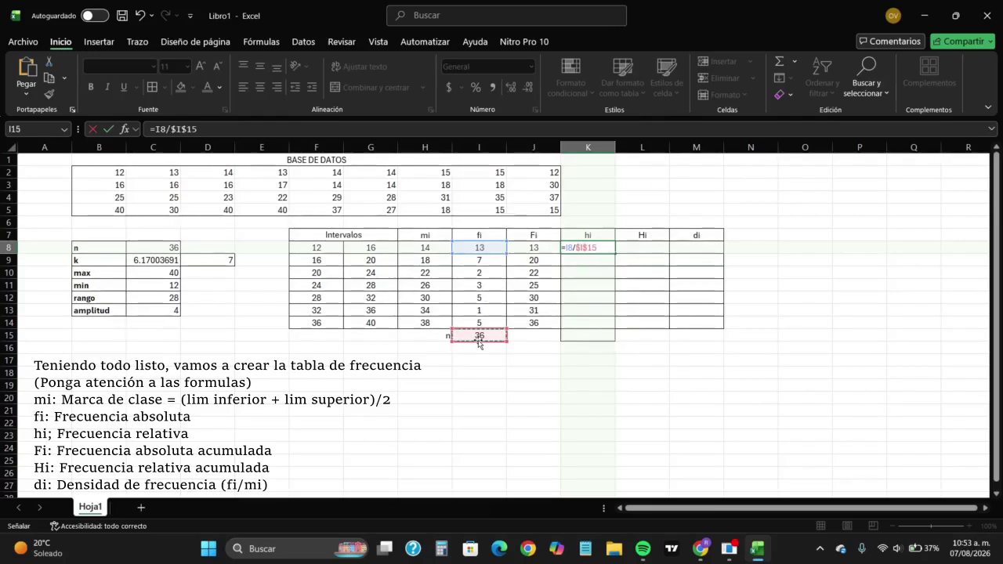
key(Return)
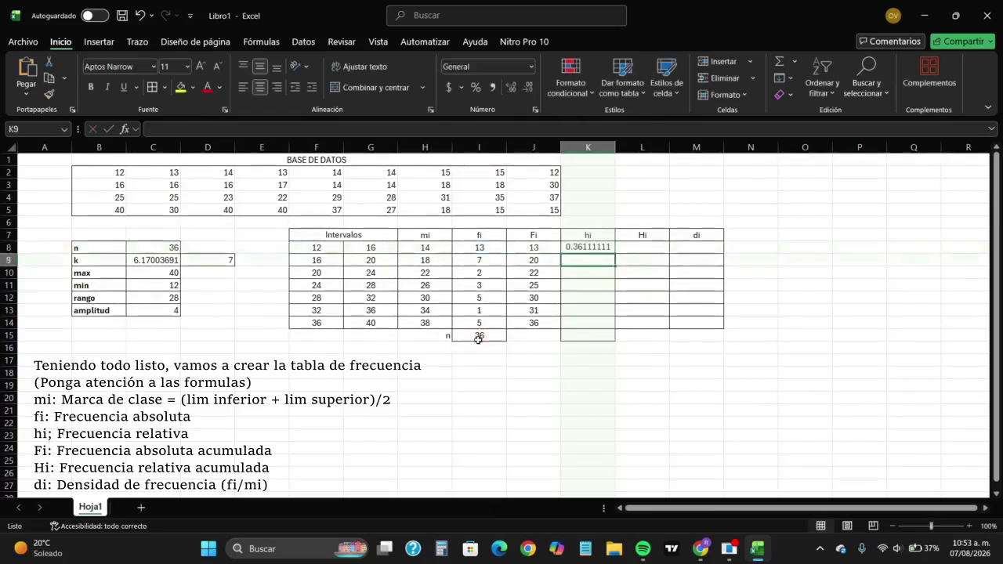
click(607, 248)
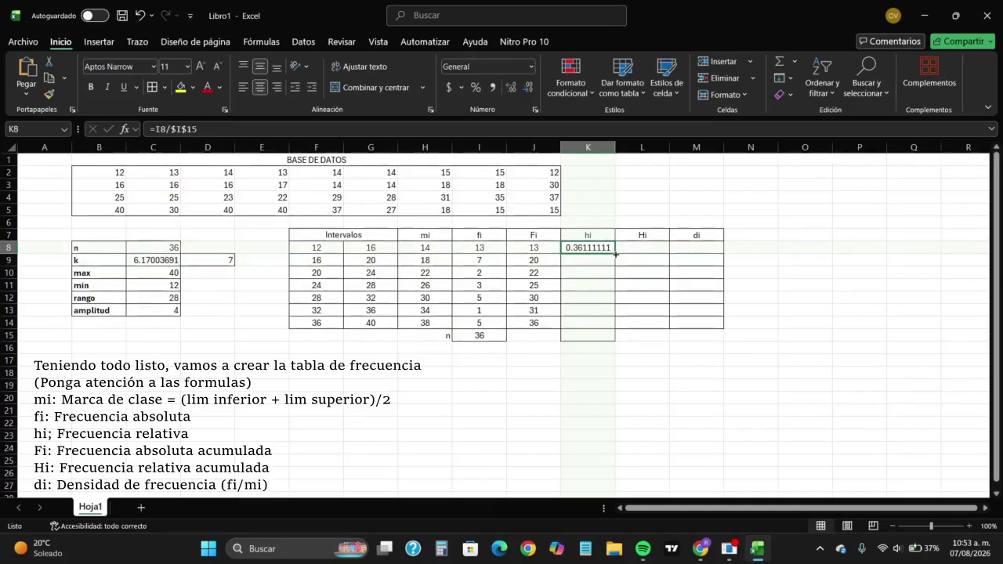
drag(615, 255, 580, 323)
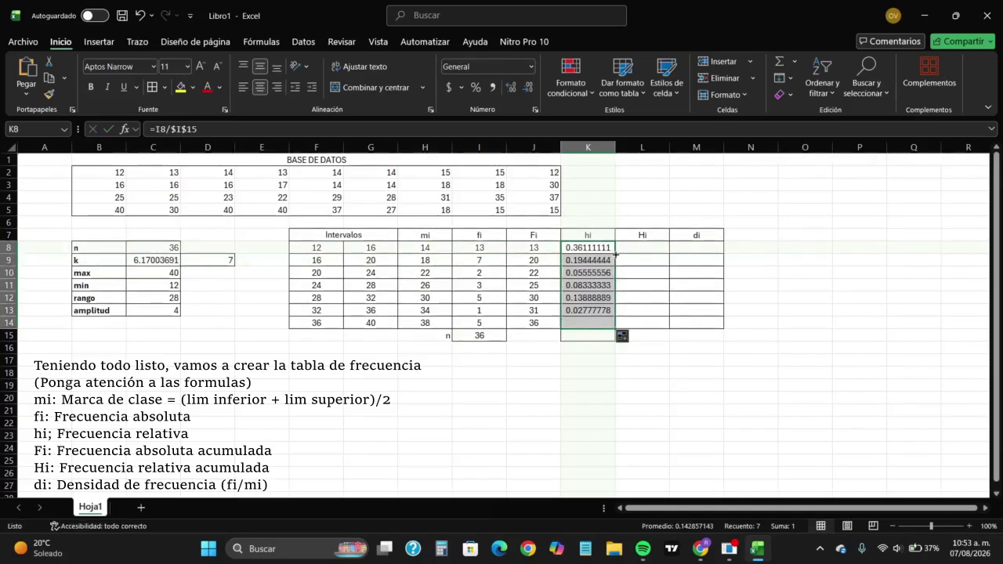
Step: Total the hi column in K15 with =SUMA(K8:K14)
click(580, 334)
text(=suma()
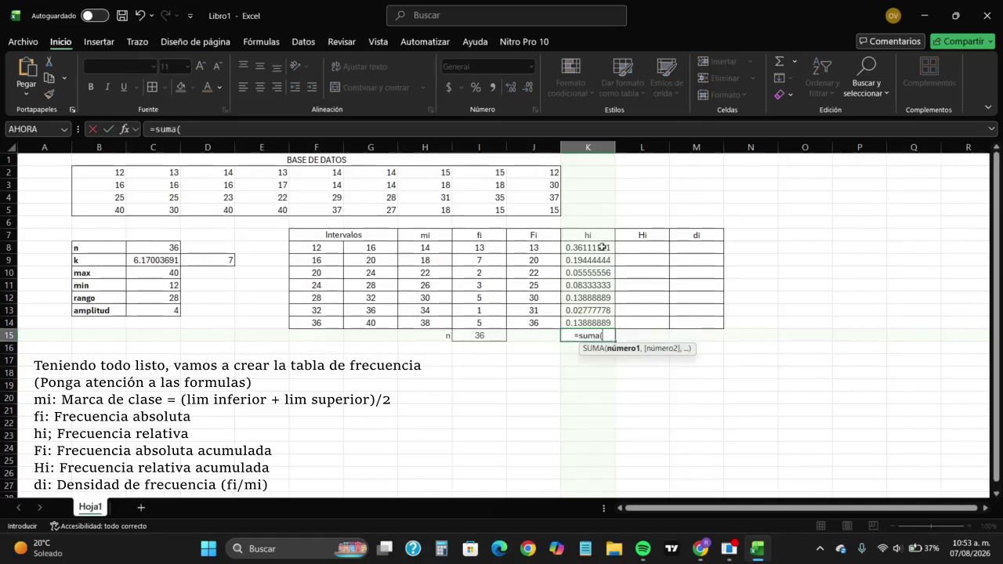
drag(601, 247, 604, 322)
key(Return)
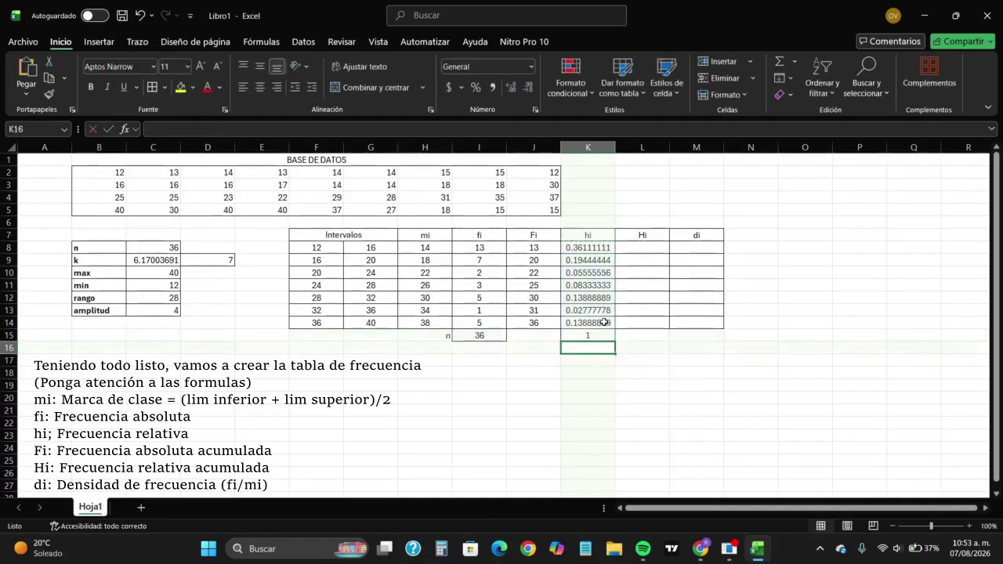
click(589, 335)
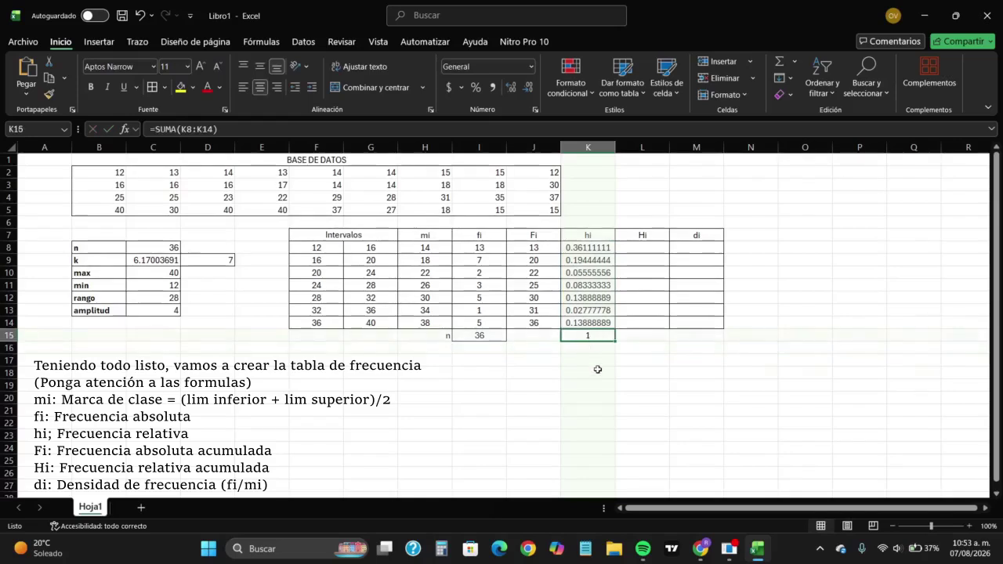
click(597, 369)
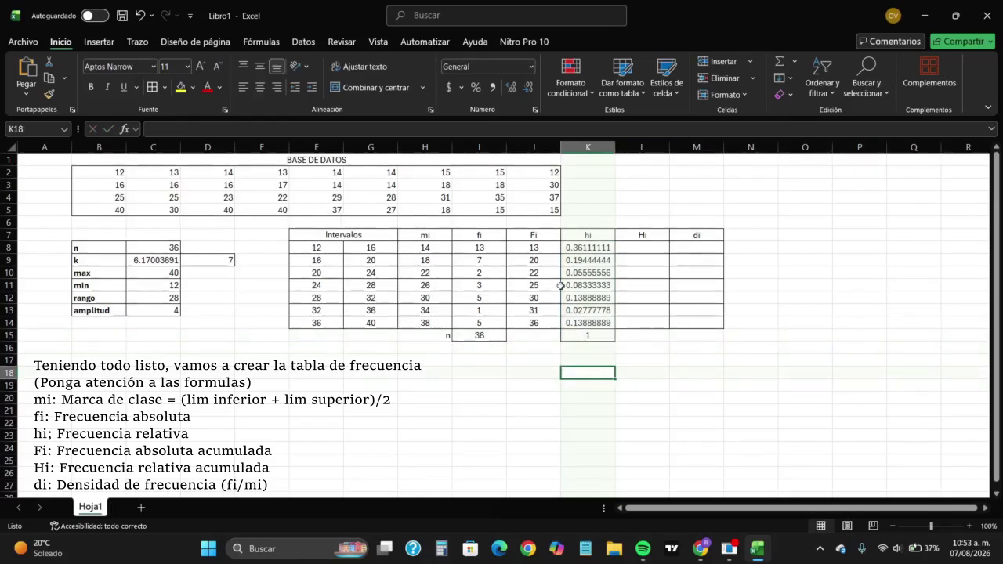
Step: Format the relative frequencies in K8:K14 to show two decimal places
drag(596, 248, 601, 286)
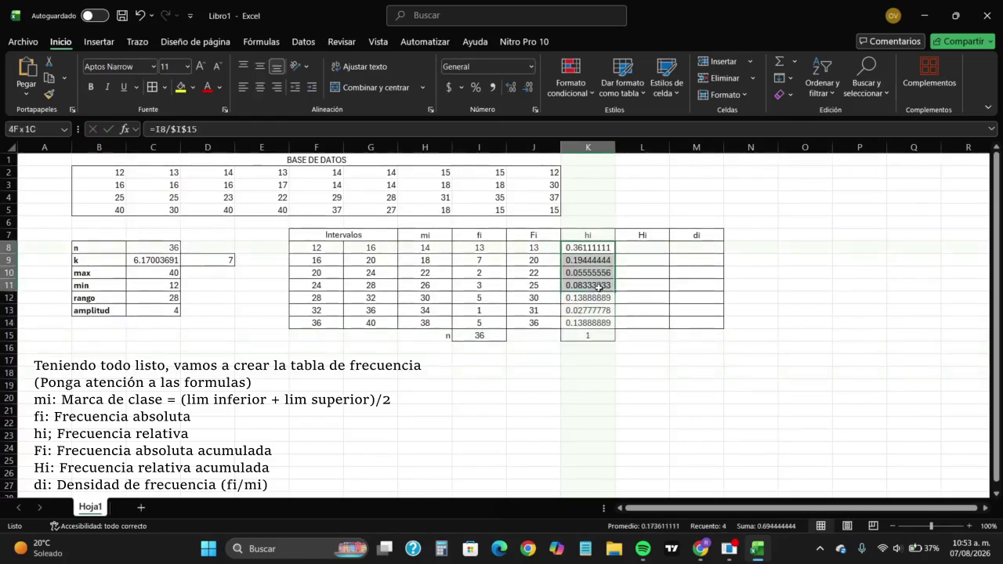
drag(594, 322, 600, 248)
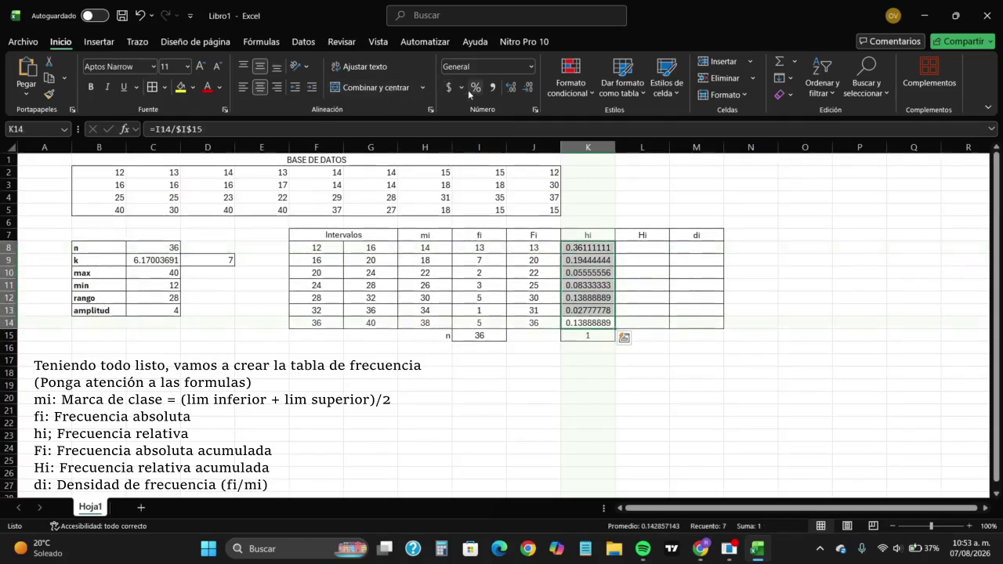
click(509, 88)
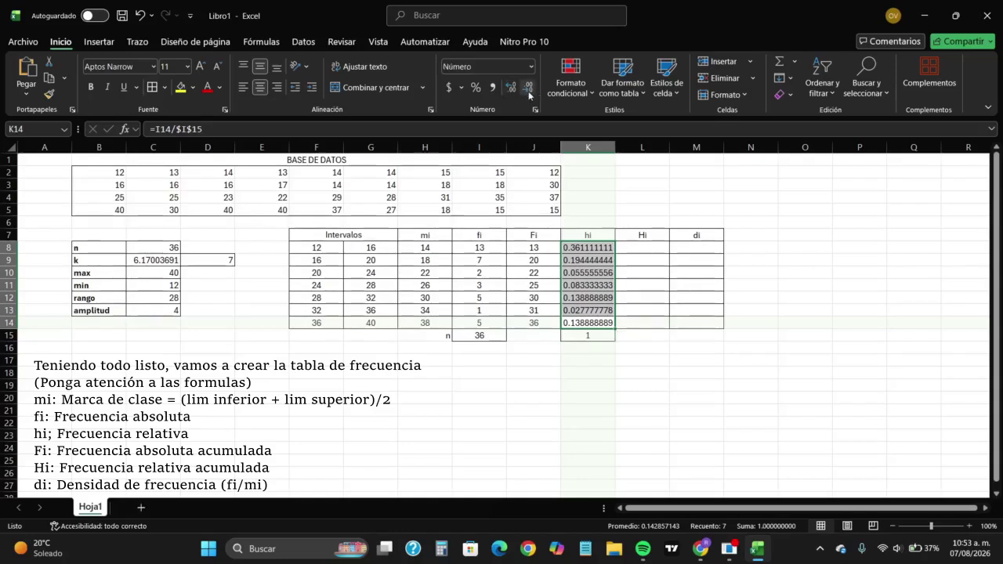
click(528, 90)
click(528, 91)
click(528, 91)
click(528, 91)
click(528, 91)
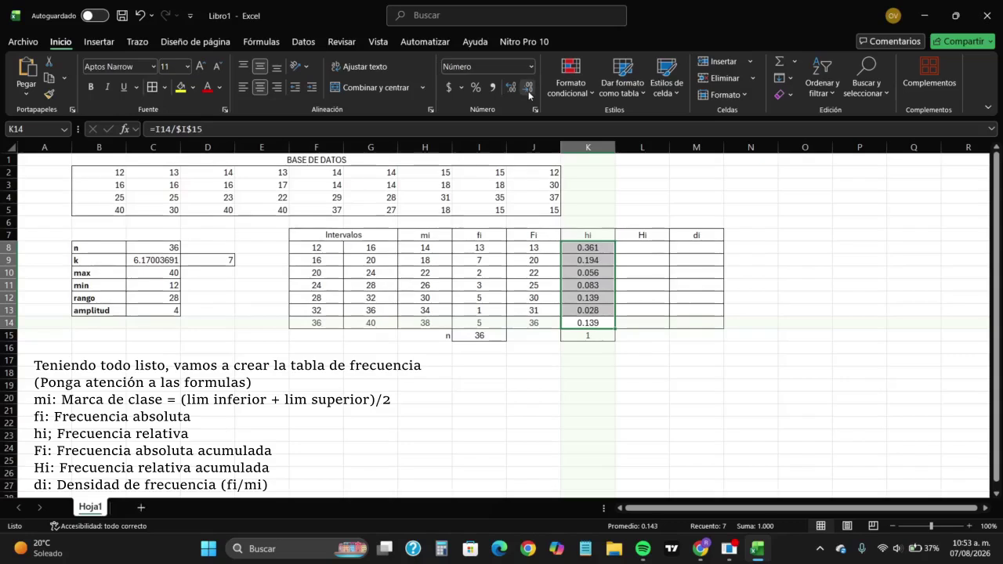
click(529, 89)
click(638, 347)
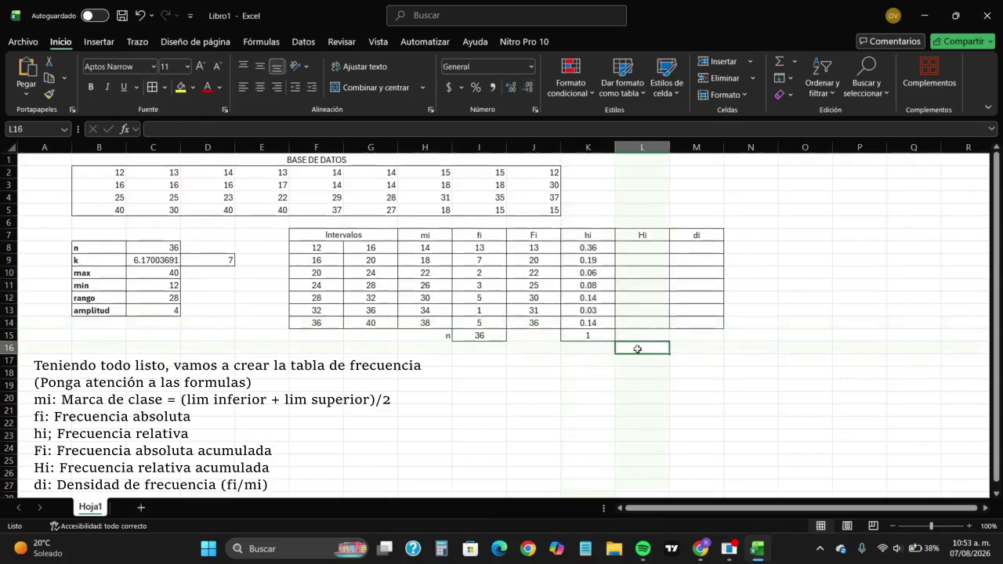
Step: Start the cumulative relative frequency column Hi by entering =K8 in L8
click(647, 251)
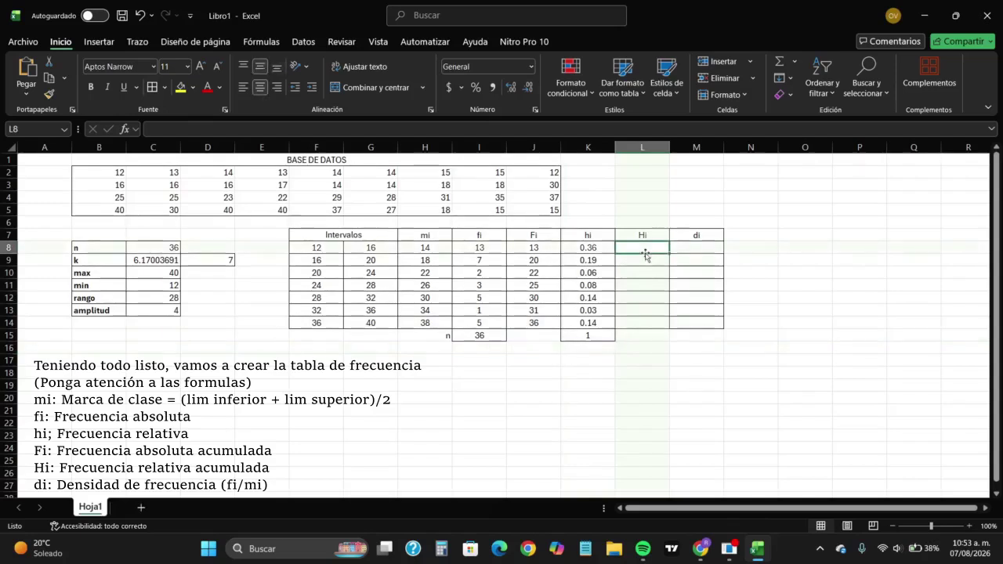
text(=)
click(600, 249)
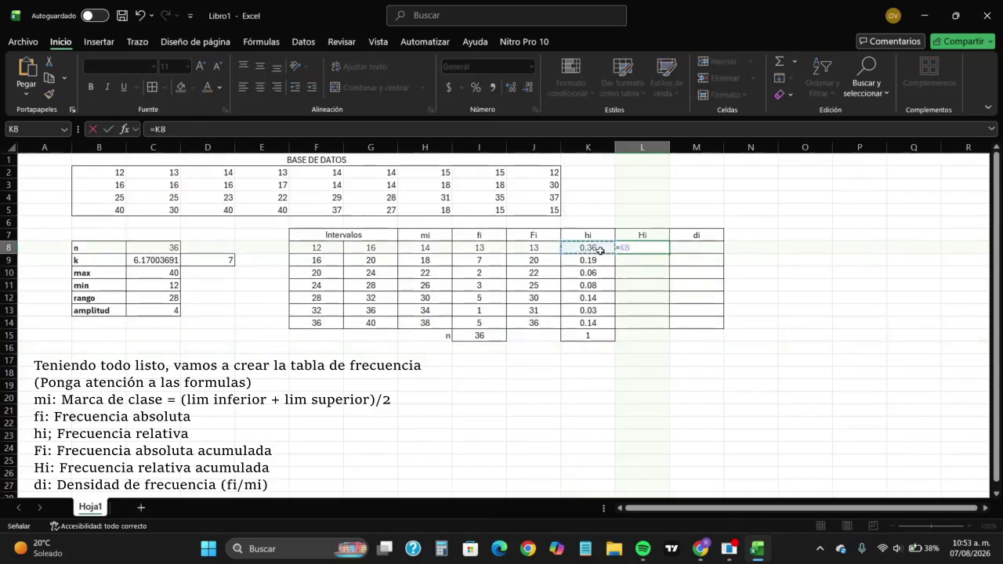
key(Return)
Step: Calculate the next cumulative relative frequency in L9 with =L8+K9 and fill the formula down through L14
text(=)
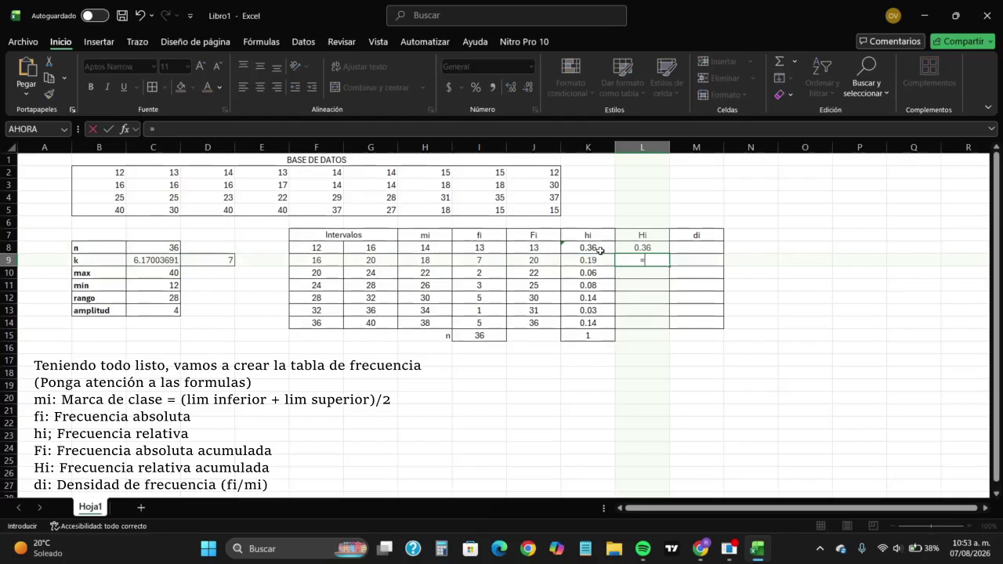
click(623, 250)
text(+)
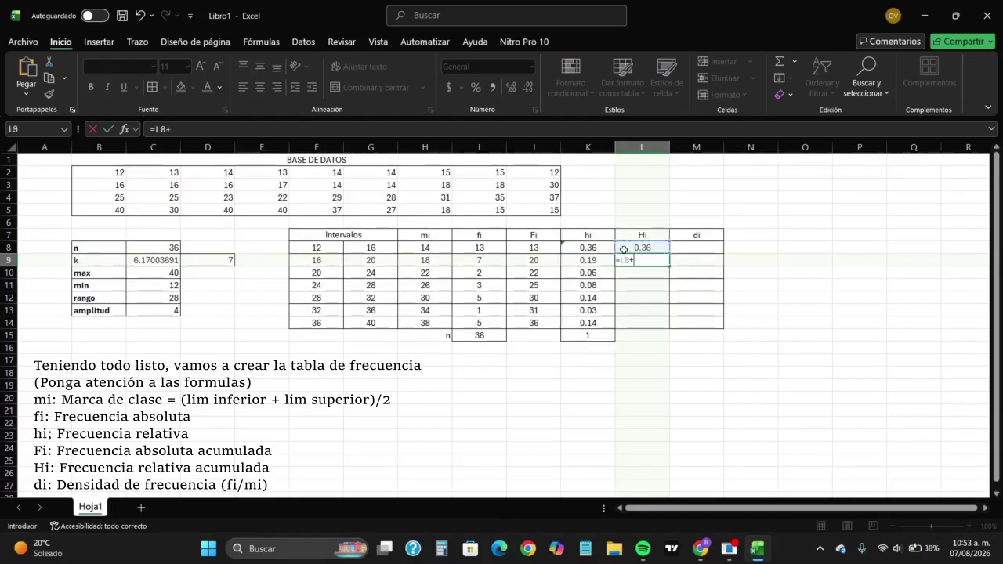
click(598, 262)
key(Return)
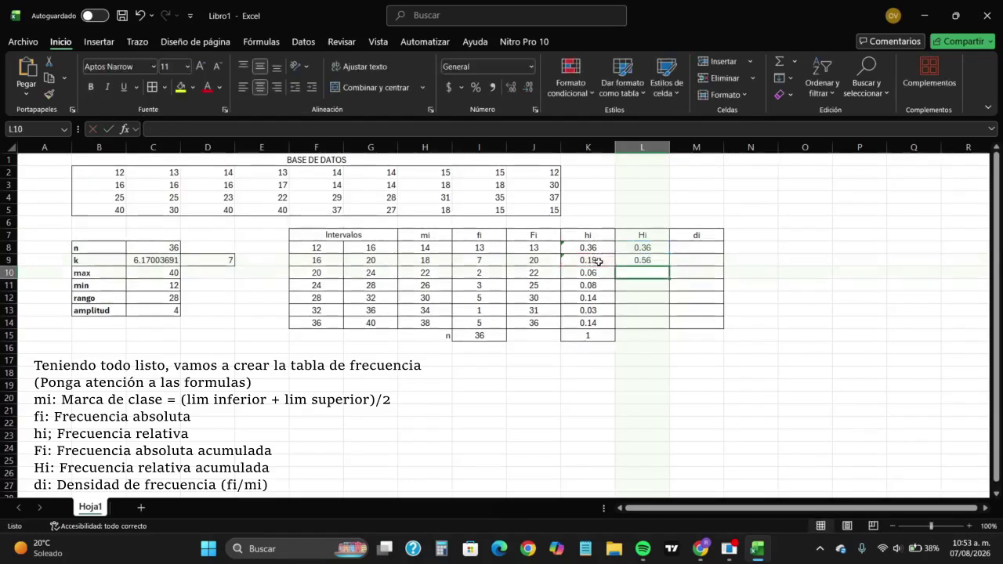
click(642, 260)
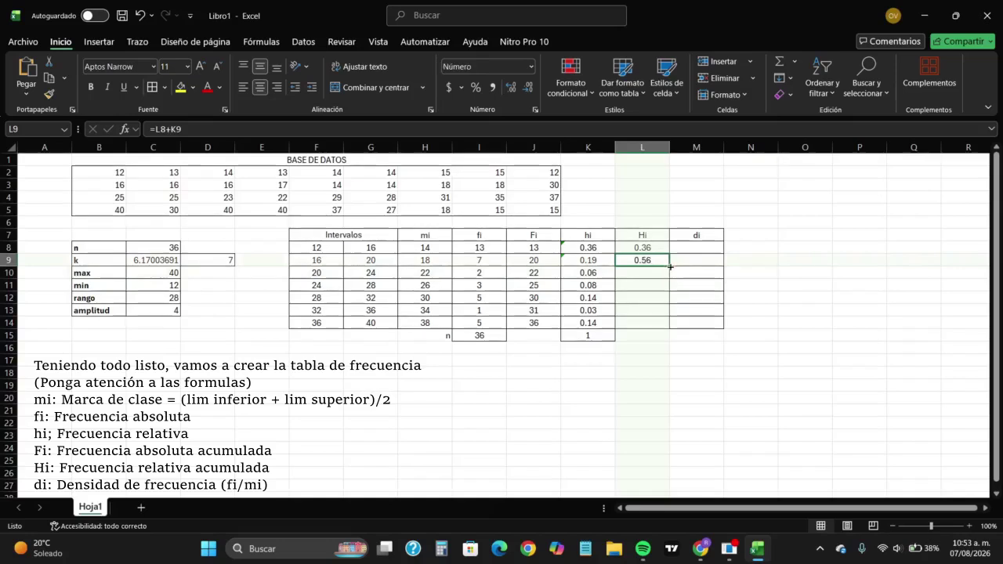
double_click(670, 266)
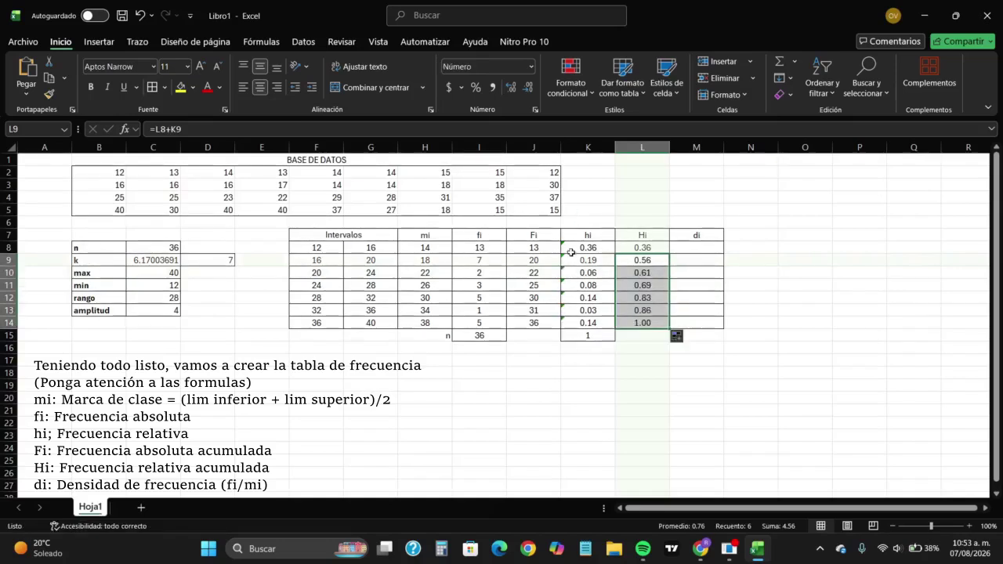
click(643, 373)
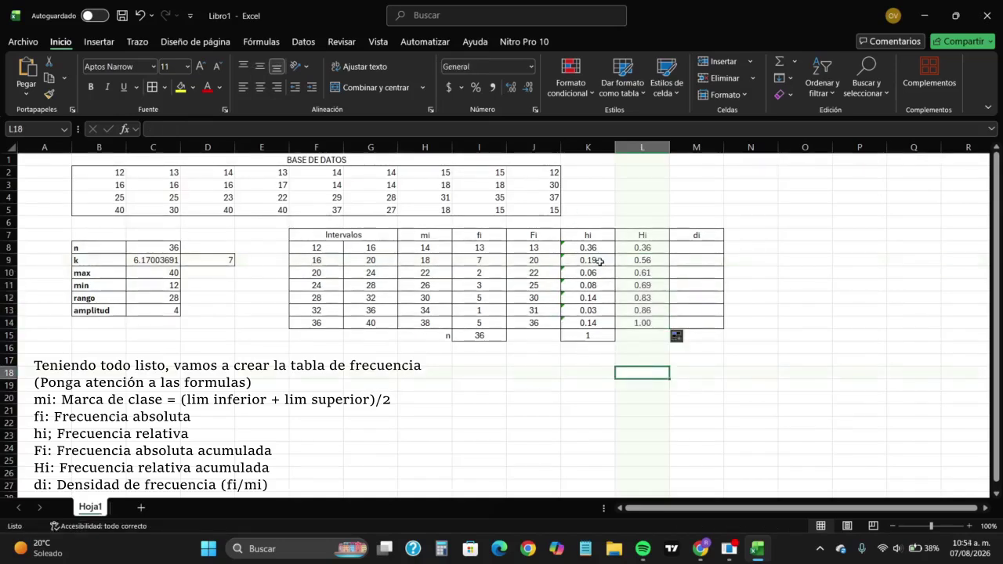
Step: Ignore the inconsistent-formula error for the relative frequencies in K8:K14
drag(569, 244, 578, 325)
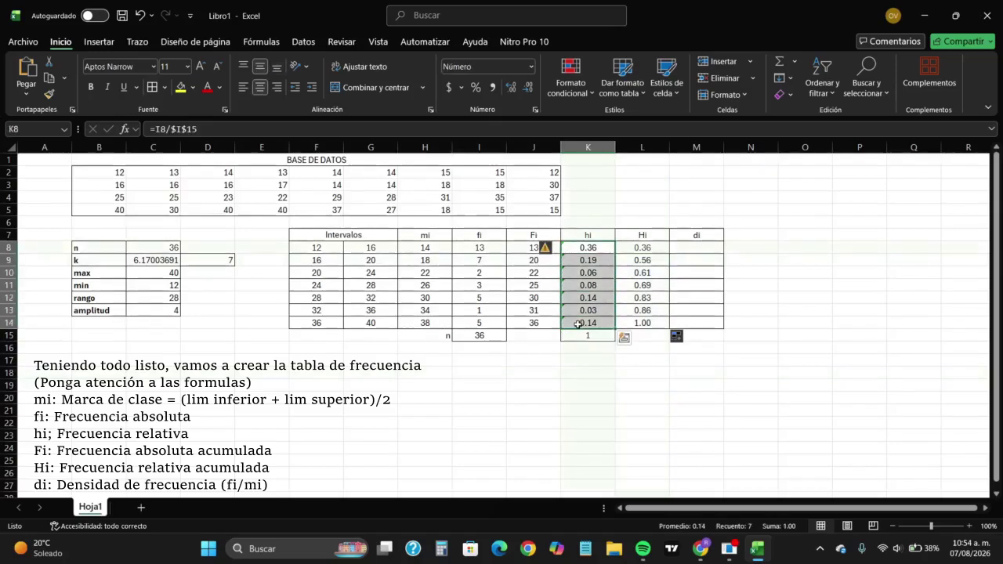
click(553, 249)
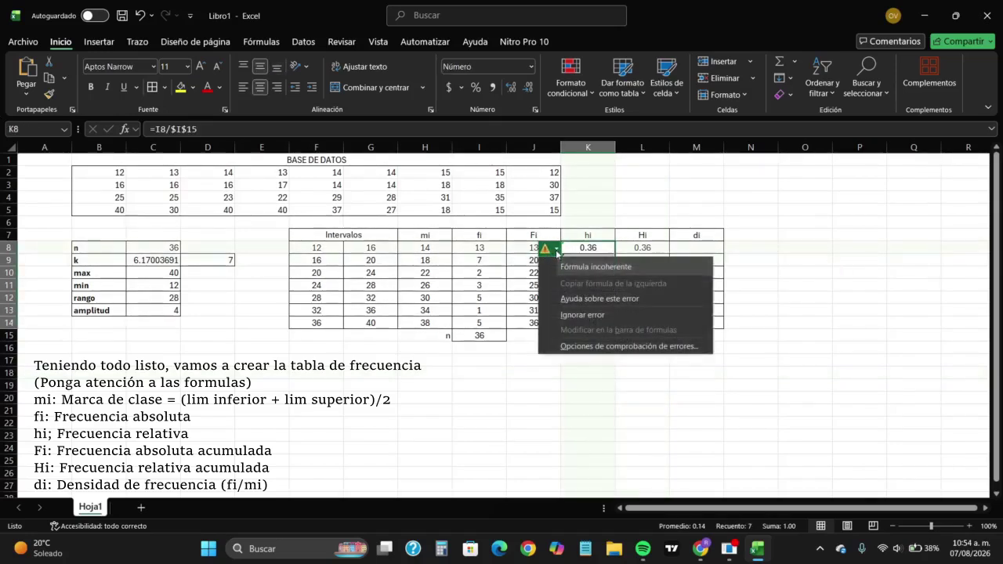
click(571, 312)
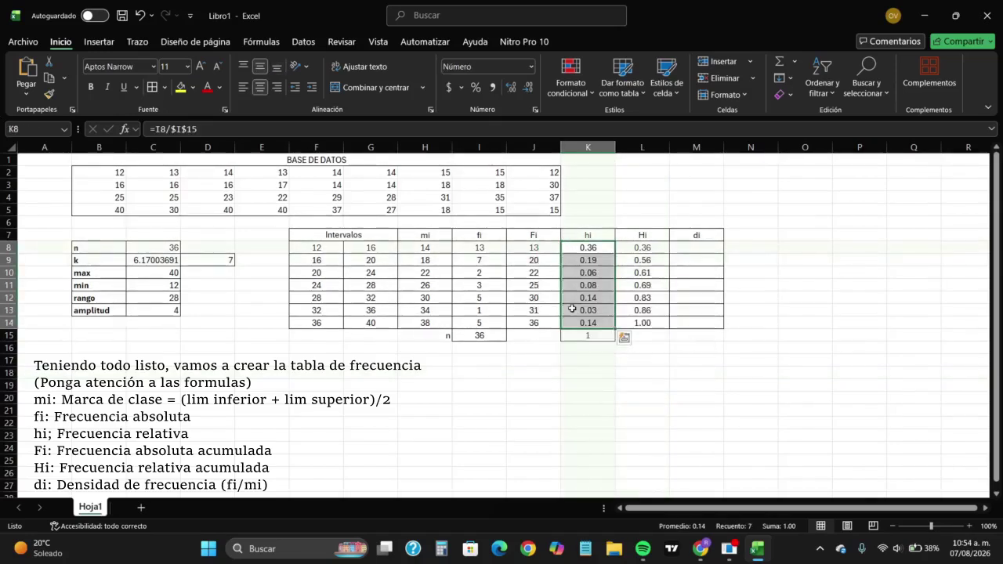
Step: Calculate the frequency density di in M8 with =I8/H8 and fill the formula down through M14
click(699, 250)
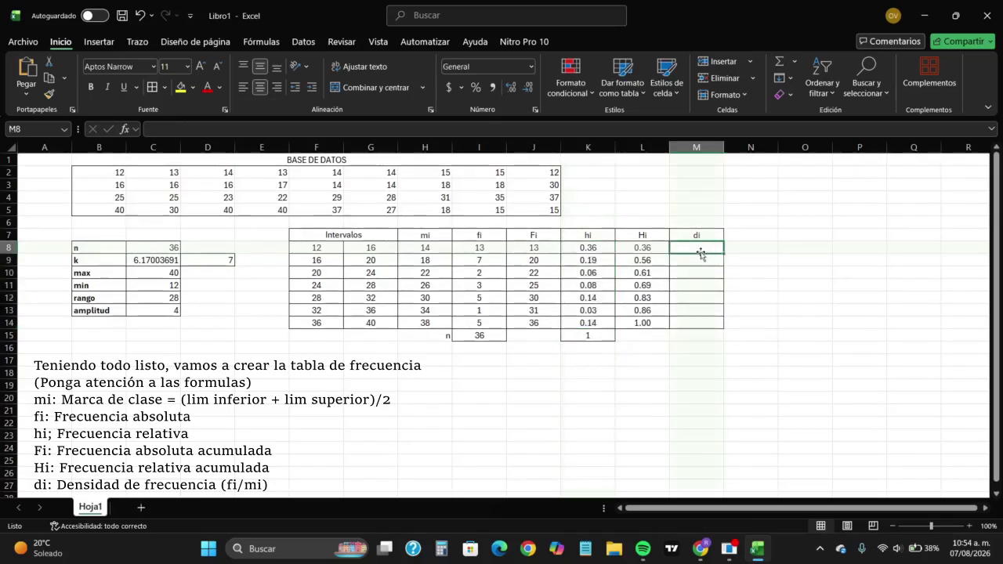
text(=)
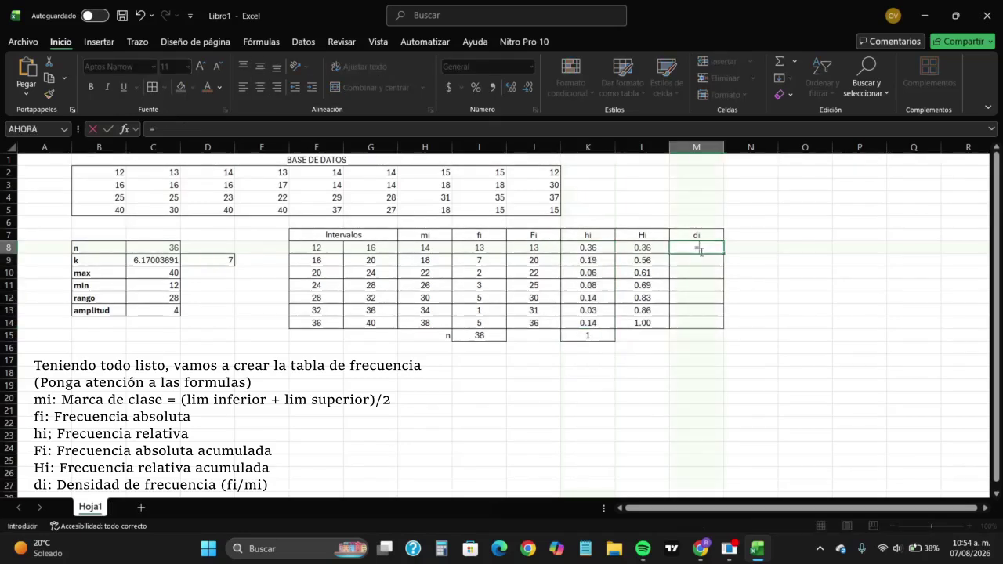
click(483, 249)
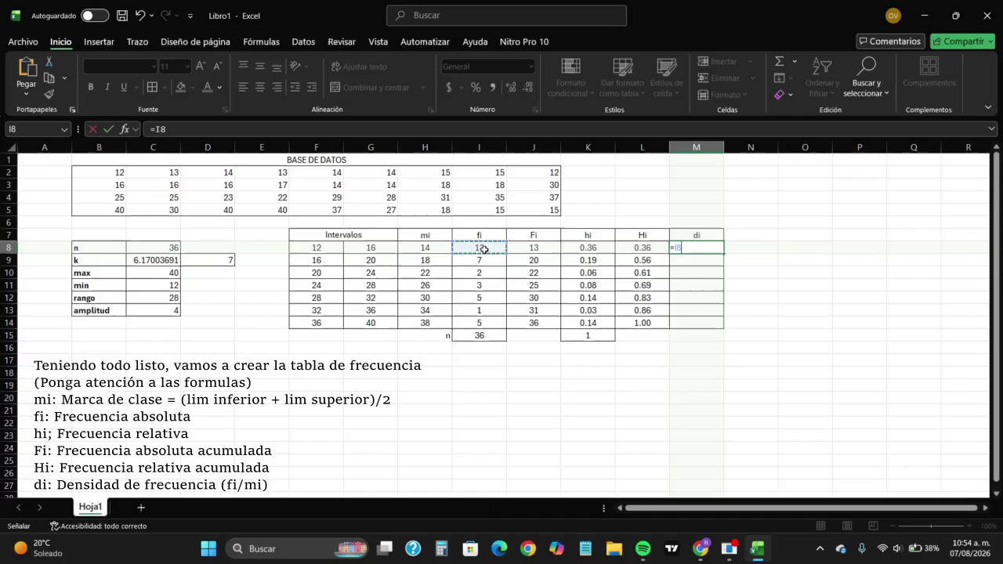
text(/)
click(441, 249)
key(Return)
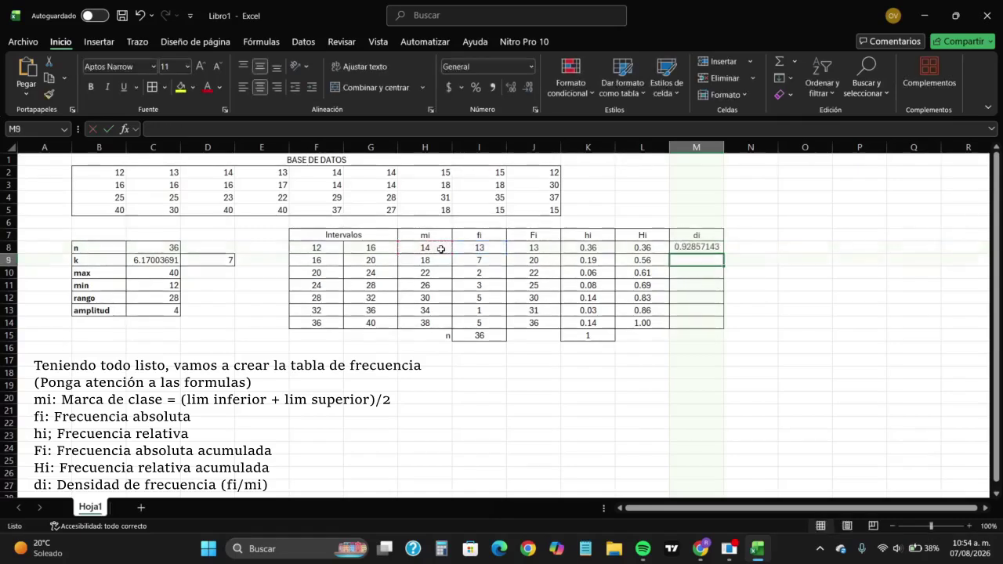
click(712, 249)
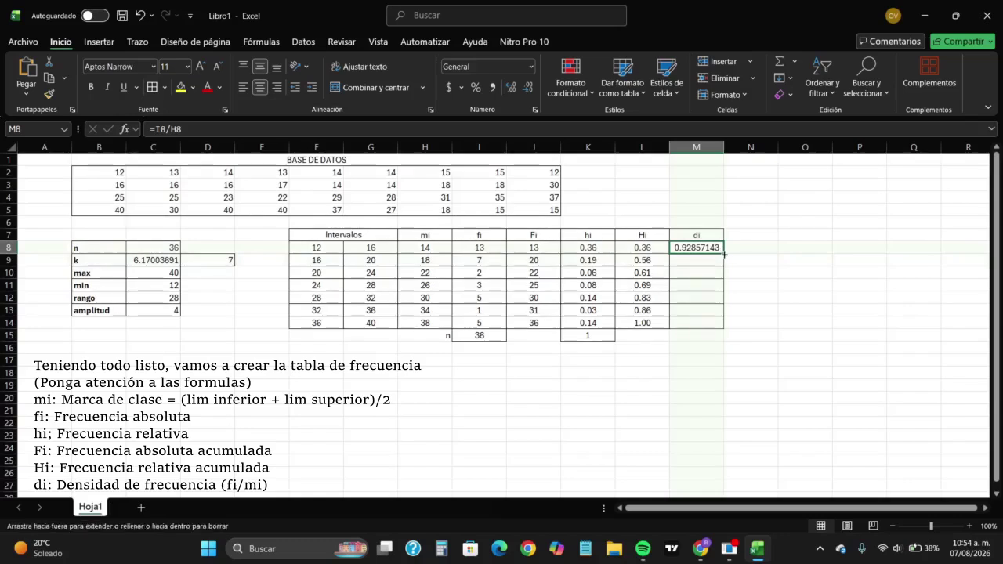
double_click(723, 254)
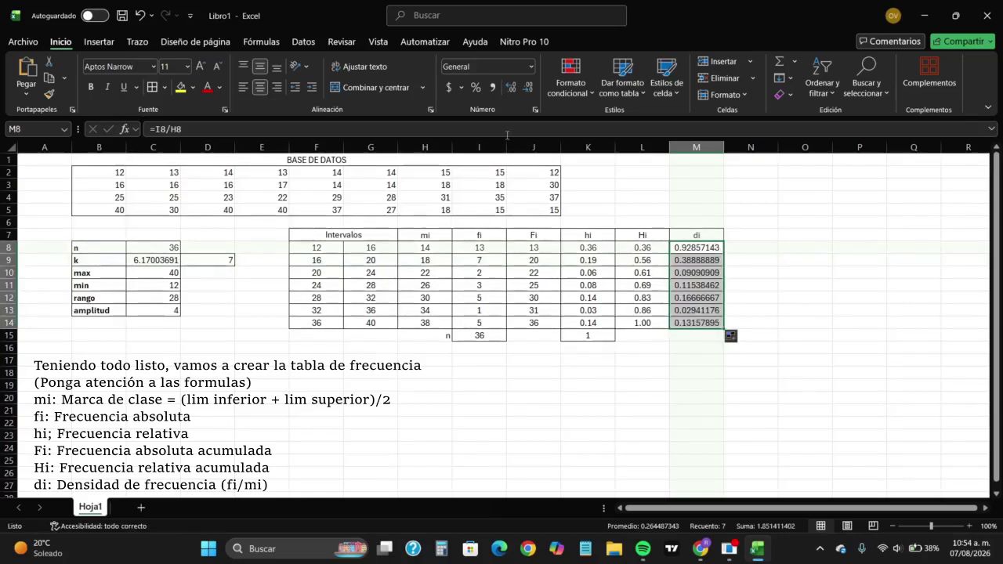
Step: Format the frequency densities in M8:M14 to show two decimal places
click(529, 87)
click(532, 92)
click(533, 91)
click(533, 92)
click(533, 92)
click(532, 92)
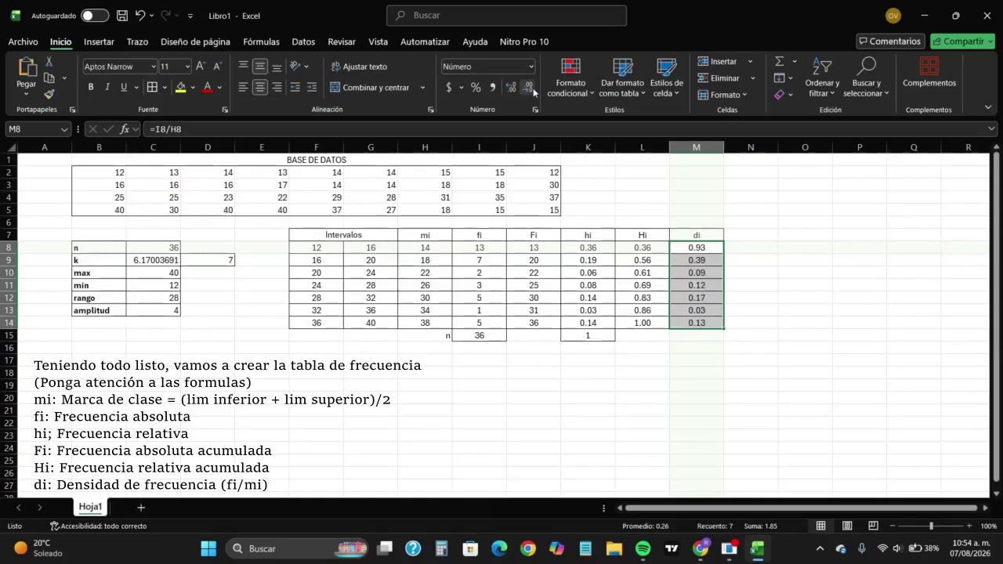
click(598, 437)
drag(821, 413, 791, 382)
click(738, 386)
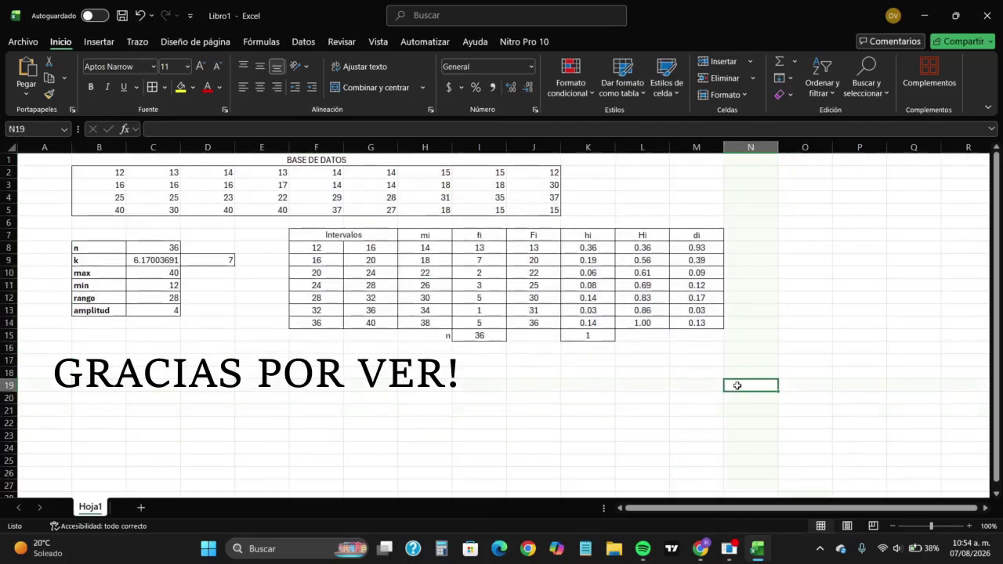